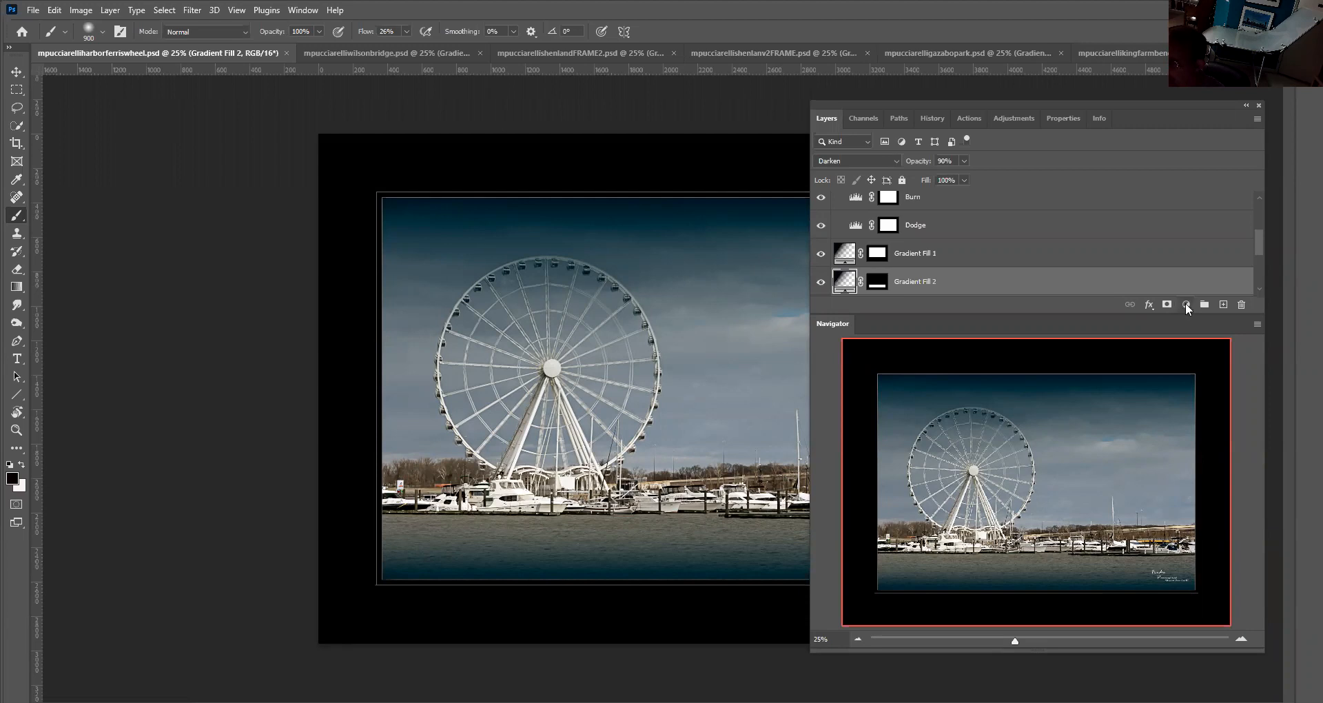
pyautogui.click(1186, 303)
pyautogui.click(1199, 334)
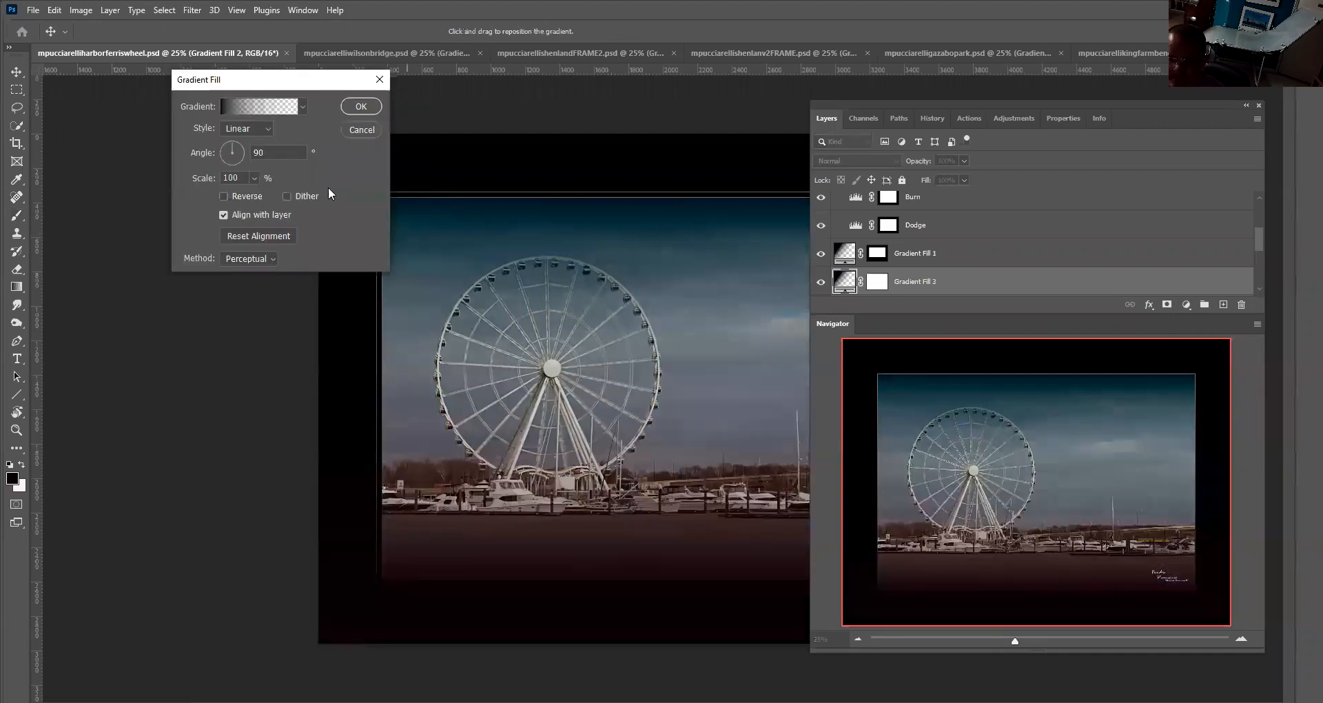
pyautogui.click(350, 128)
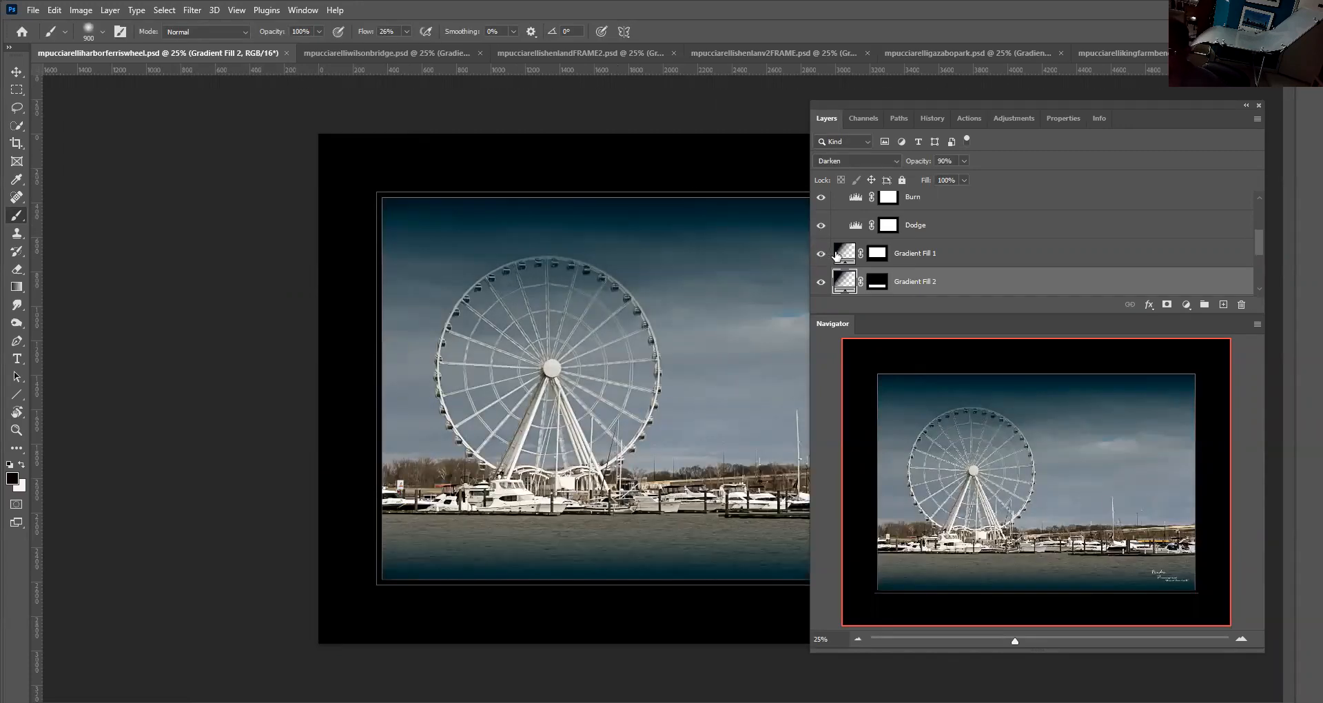
# Try rotating the Gradient Fill 1 layer's angle to -72.04° without applying it, and toggle the layer's visibility to compare
pyautogui.click(842, 254)
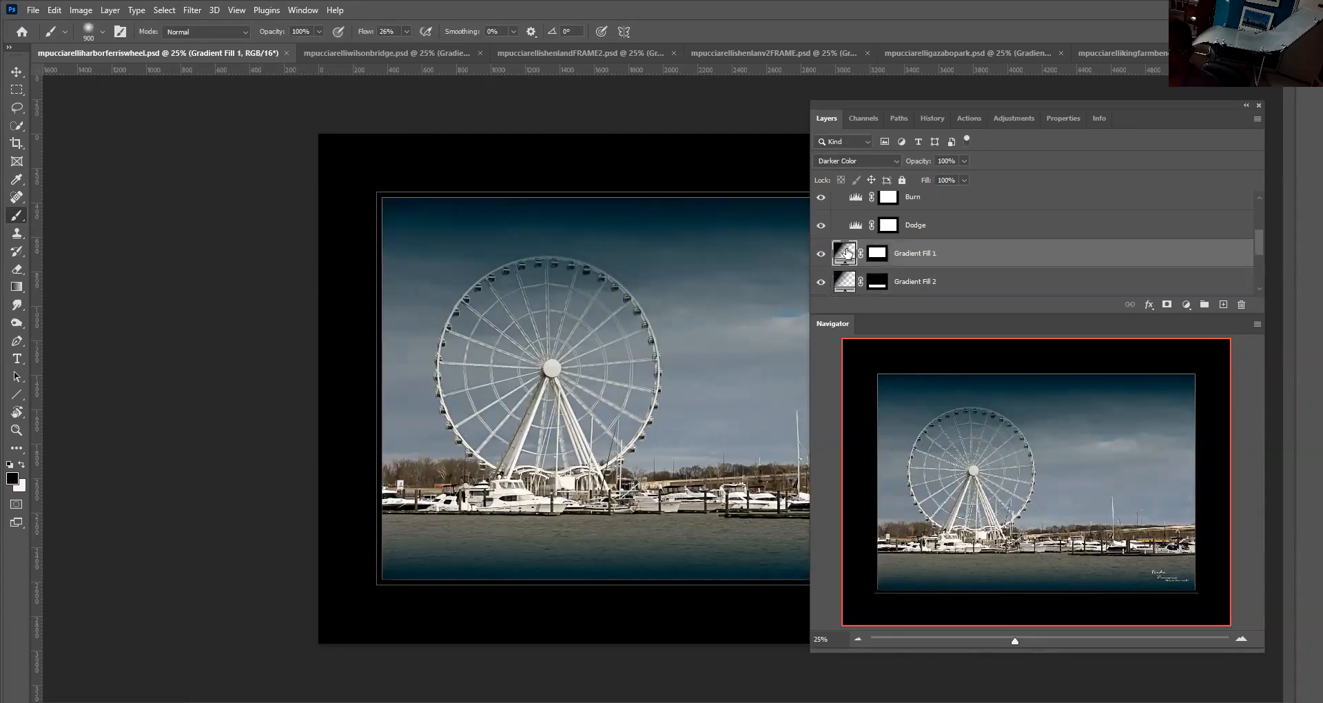
pyautogui.doubleClick(847, 253)
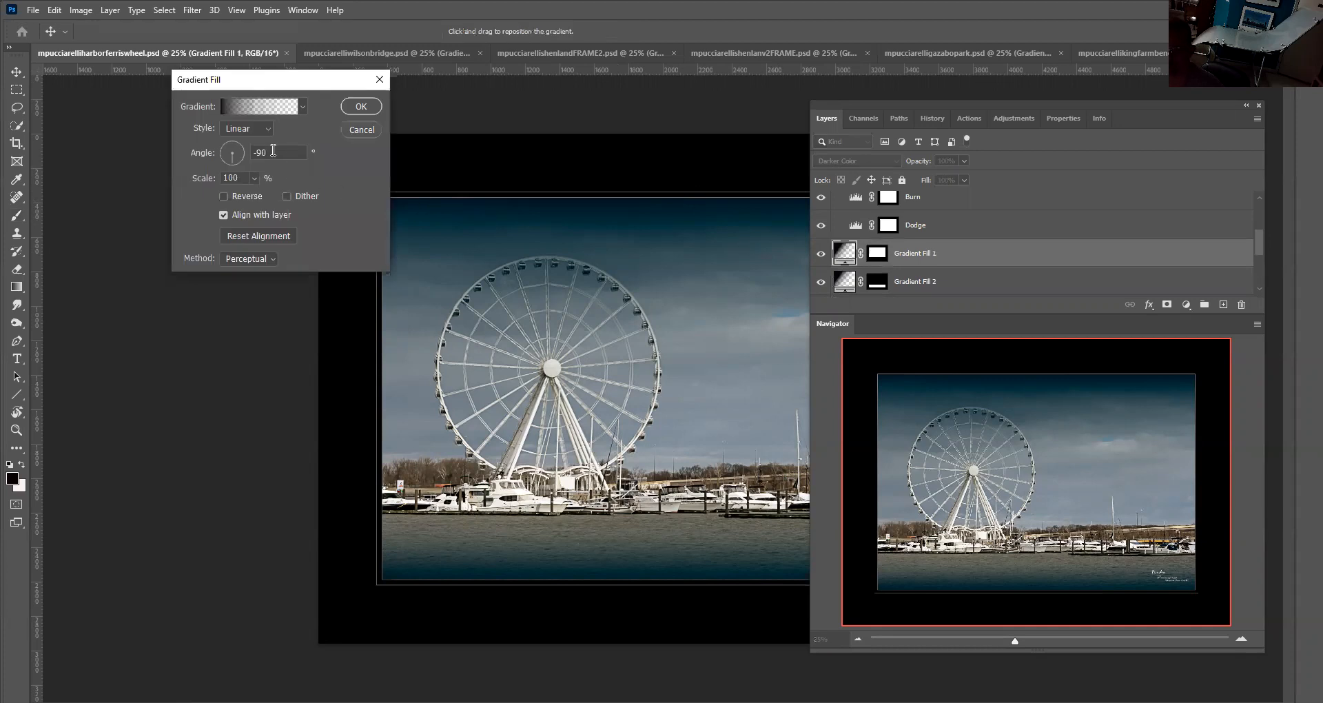
pyautogui.click(235, 161)
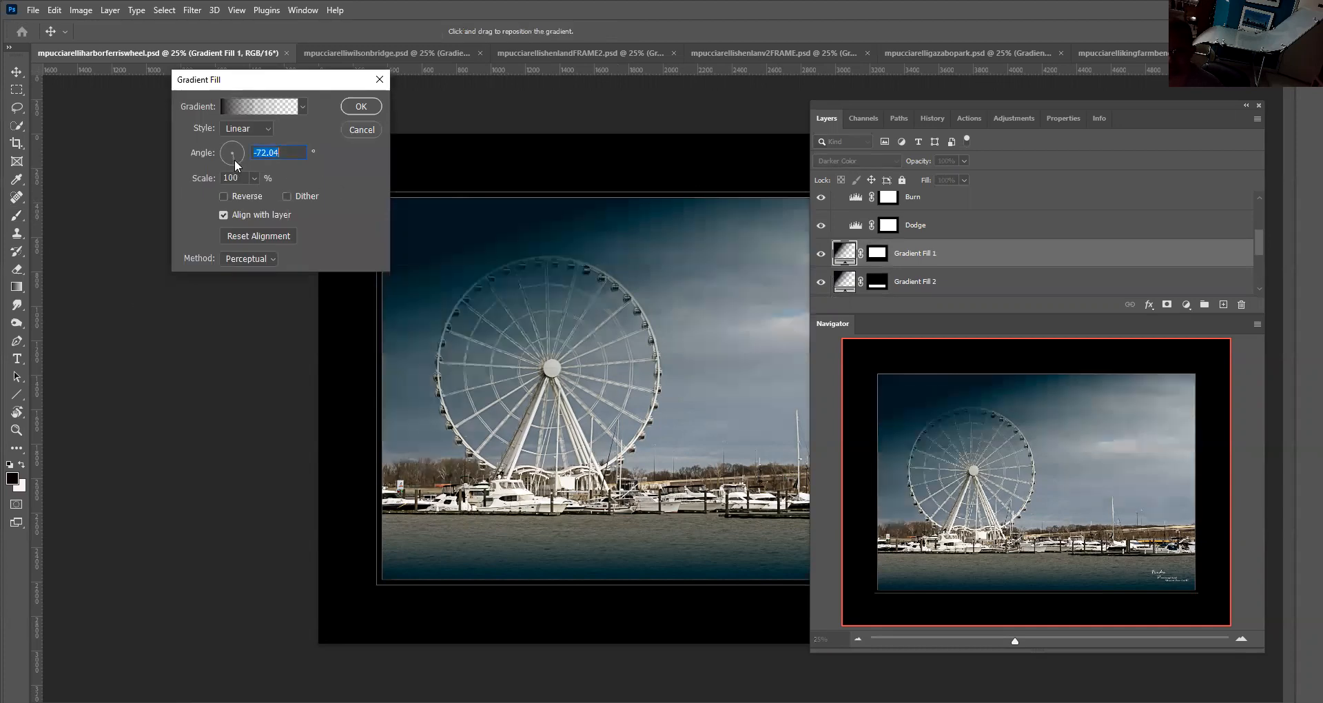
pyautogui.click(350, 130)
pyautogui.click(820, 254)
pyautogui.click(820, 254)
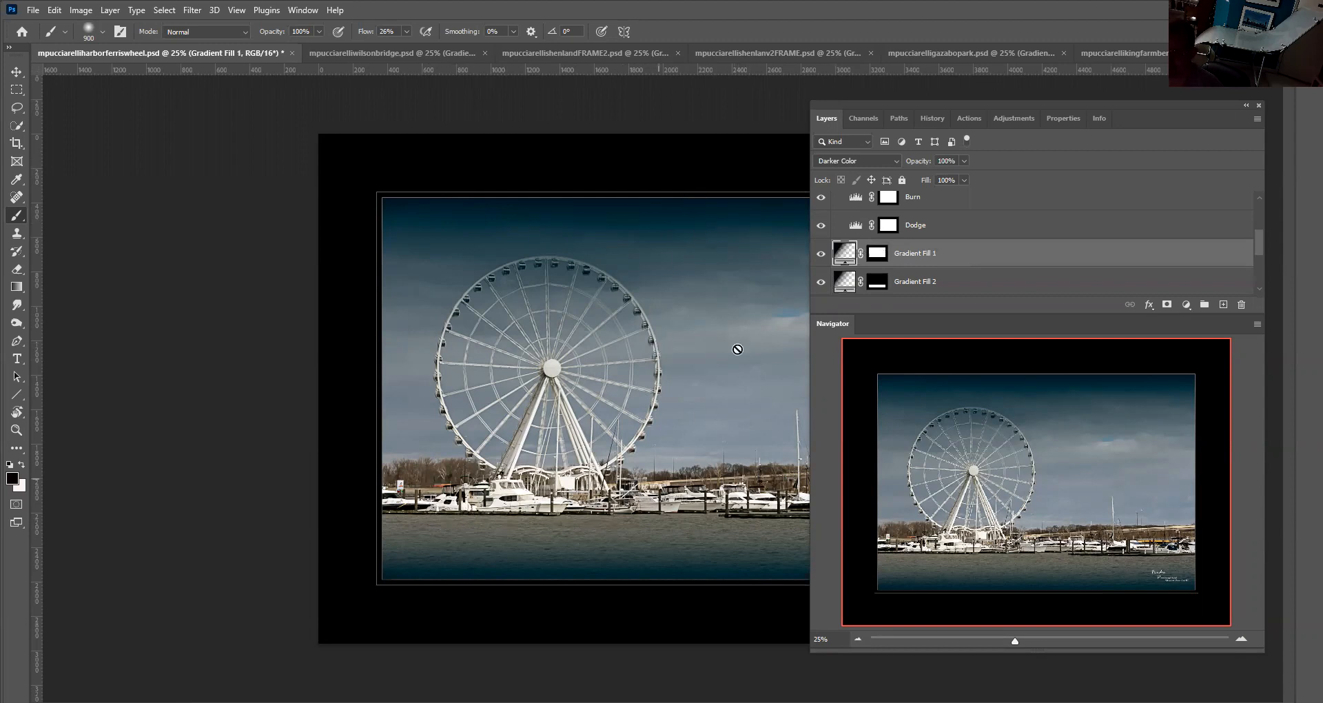
# Try rotating the Gradient Fill 2 layer's angle to 58.61° without applying it
pyautogui.click(846, 286)
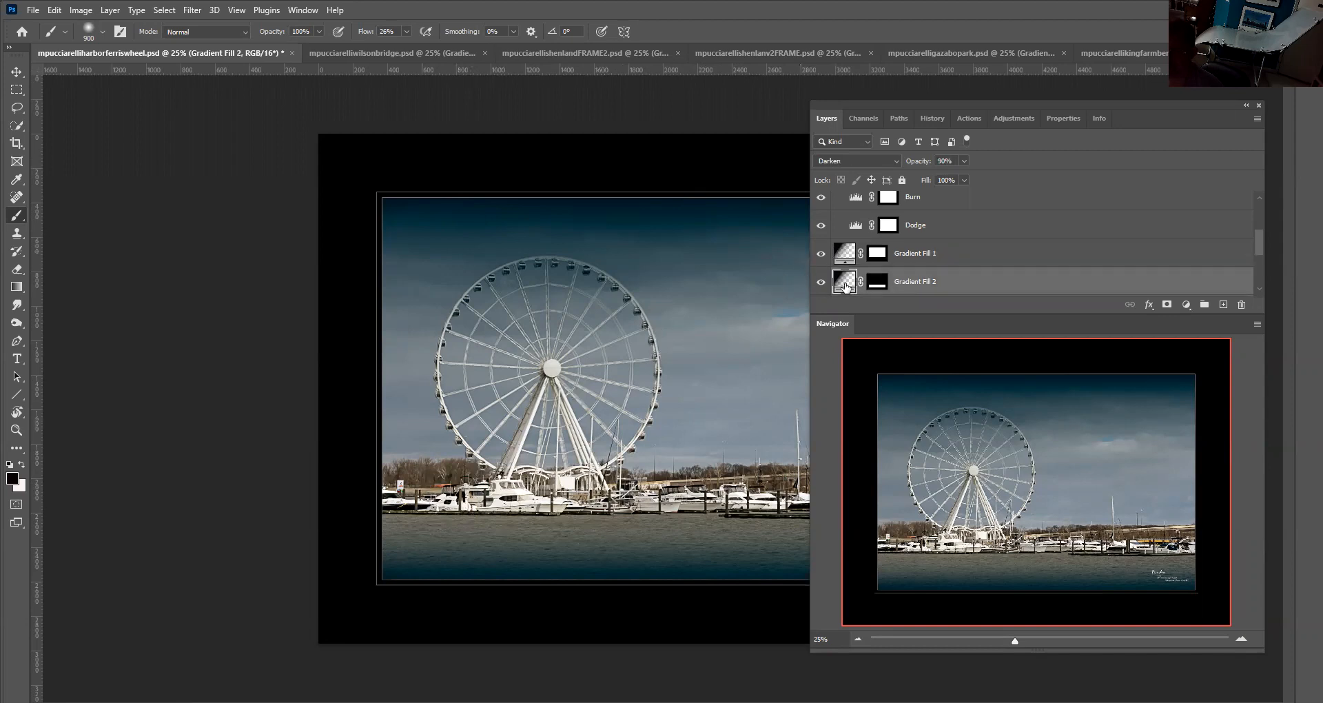
pyautogui.doubleClick(846, 283)
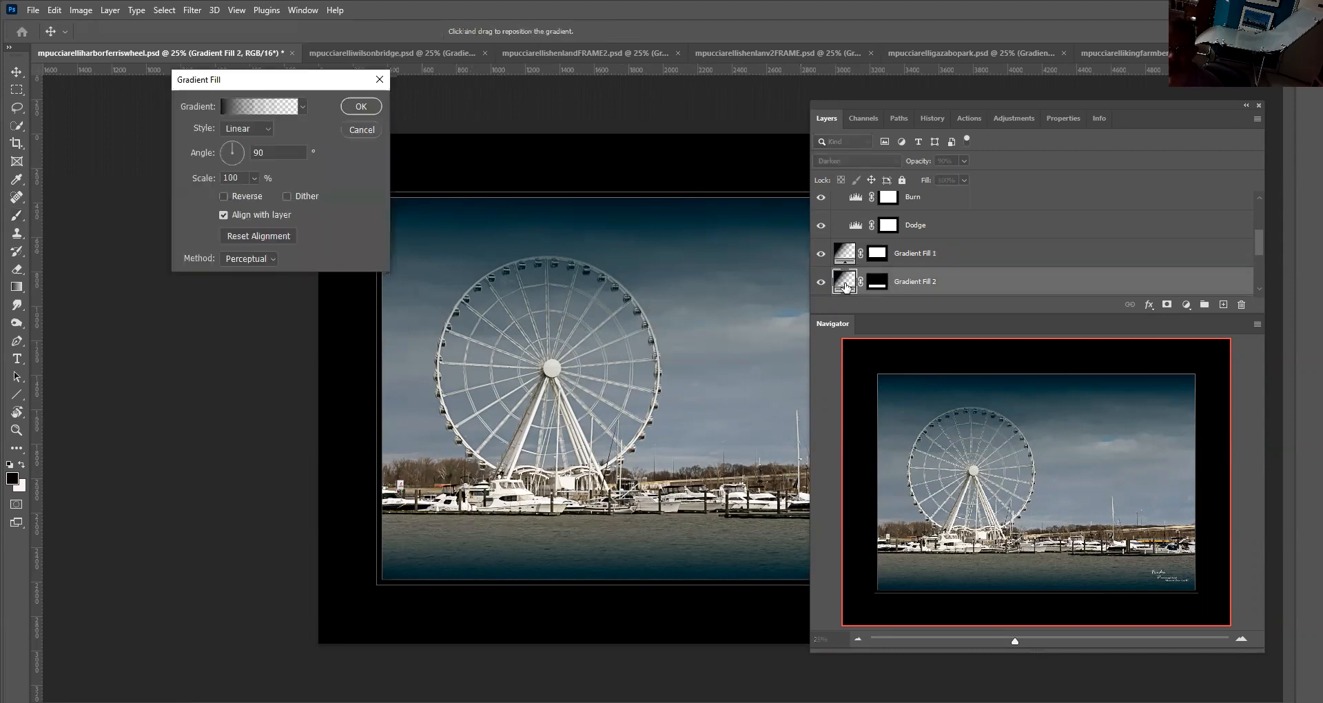
pyautogui.doubleClick(258, 150)
pyautogui.click(234, 143)
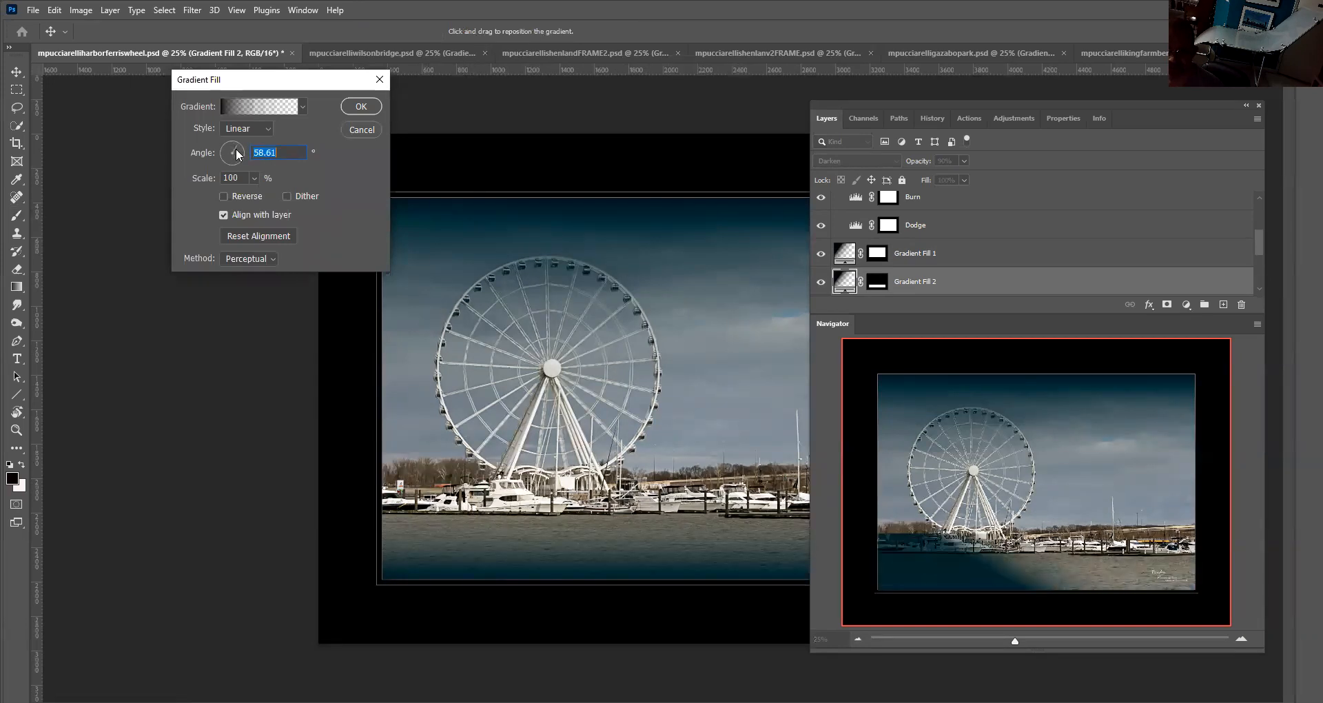
pyautogui.click(353, 130)
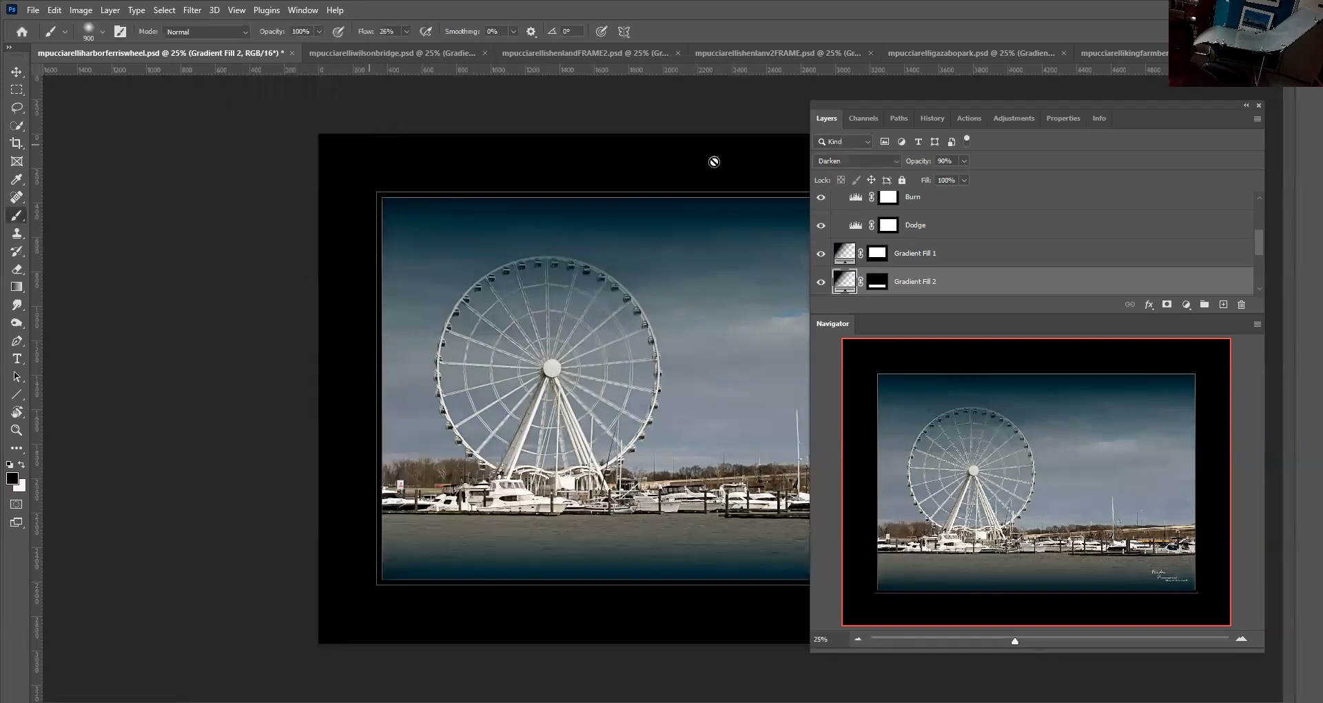
# Compare the blend mode and opacity settings of the Gradient Fill 1 and Gradient Fill 2 layers
pyautogui.click(845, 257)
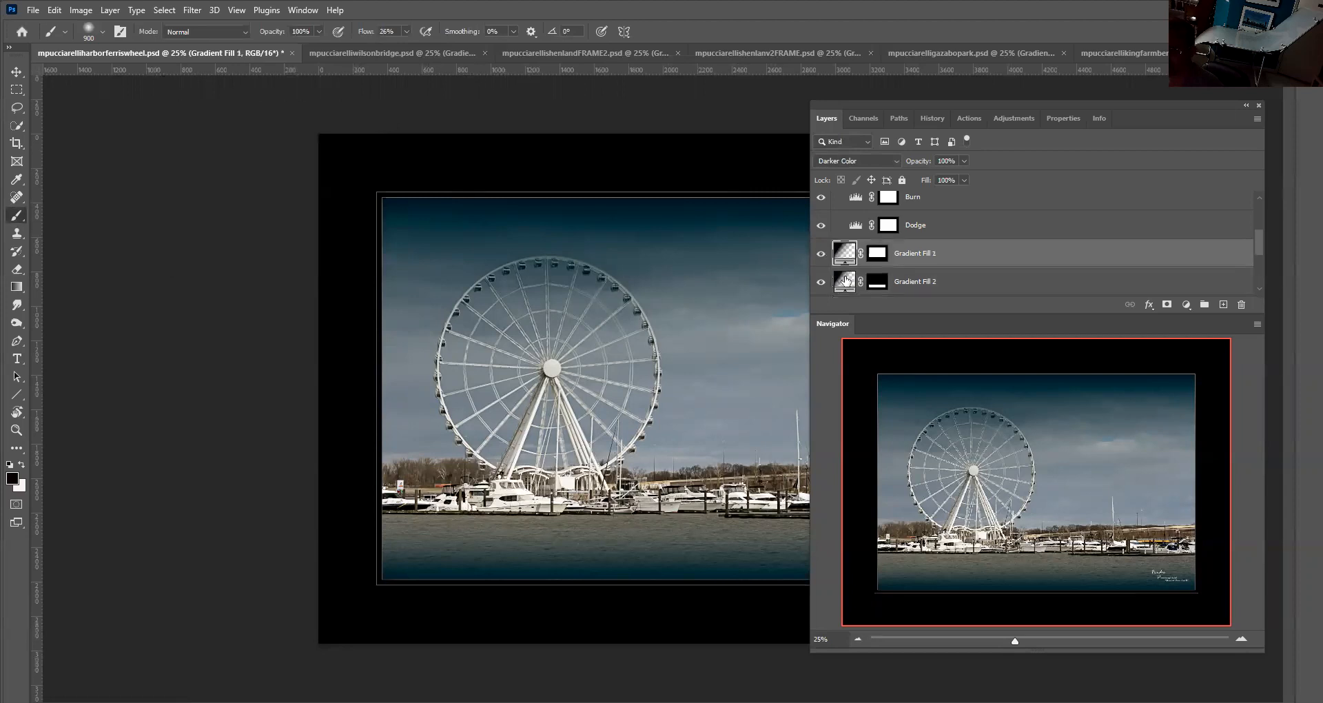
pyautogui.click(846, 280)
pyautogui.click(846, 257)
pyautogui.click(852, 274)
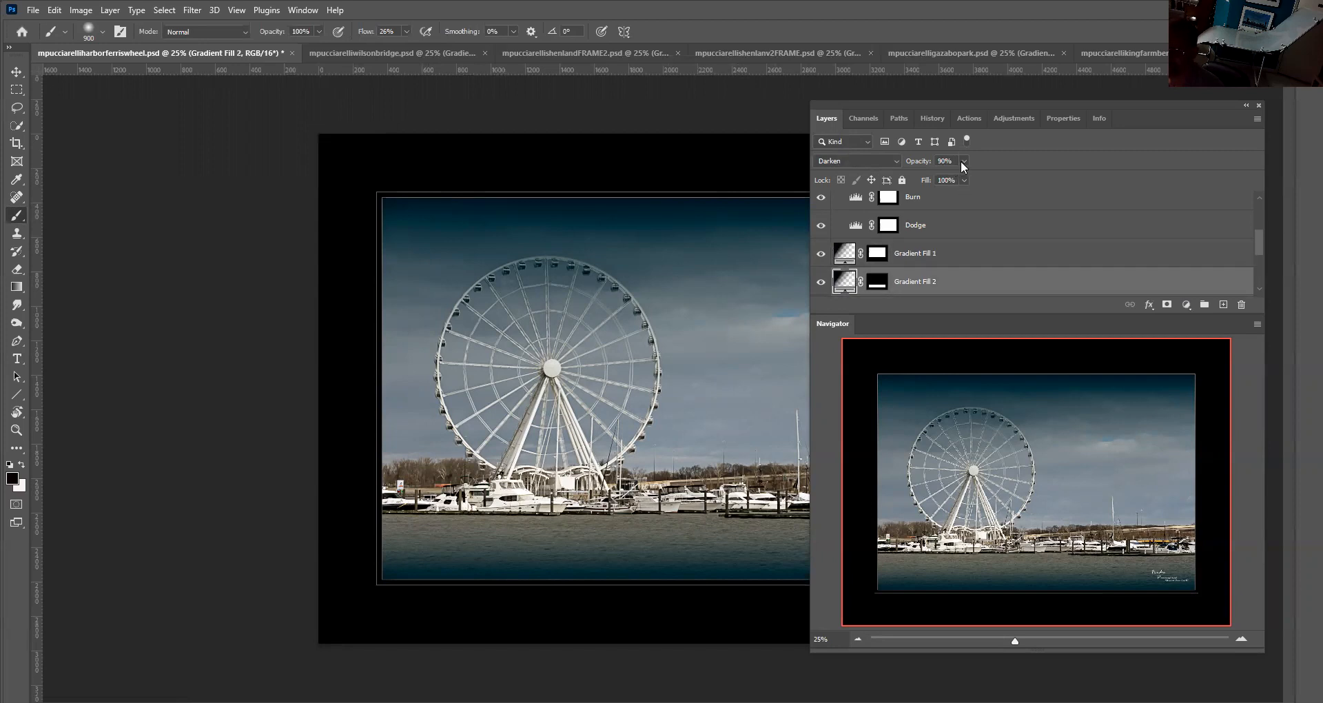
pyautogui.moveTo(962, 160); pyautogui.dragTo(984, 176)
pyautogui.moveTo(954, 104); pyautogui.dragTo(1053, 93)
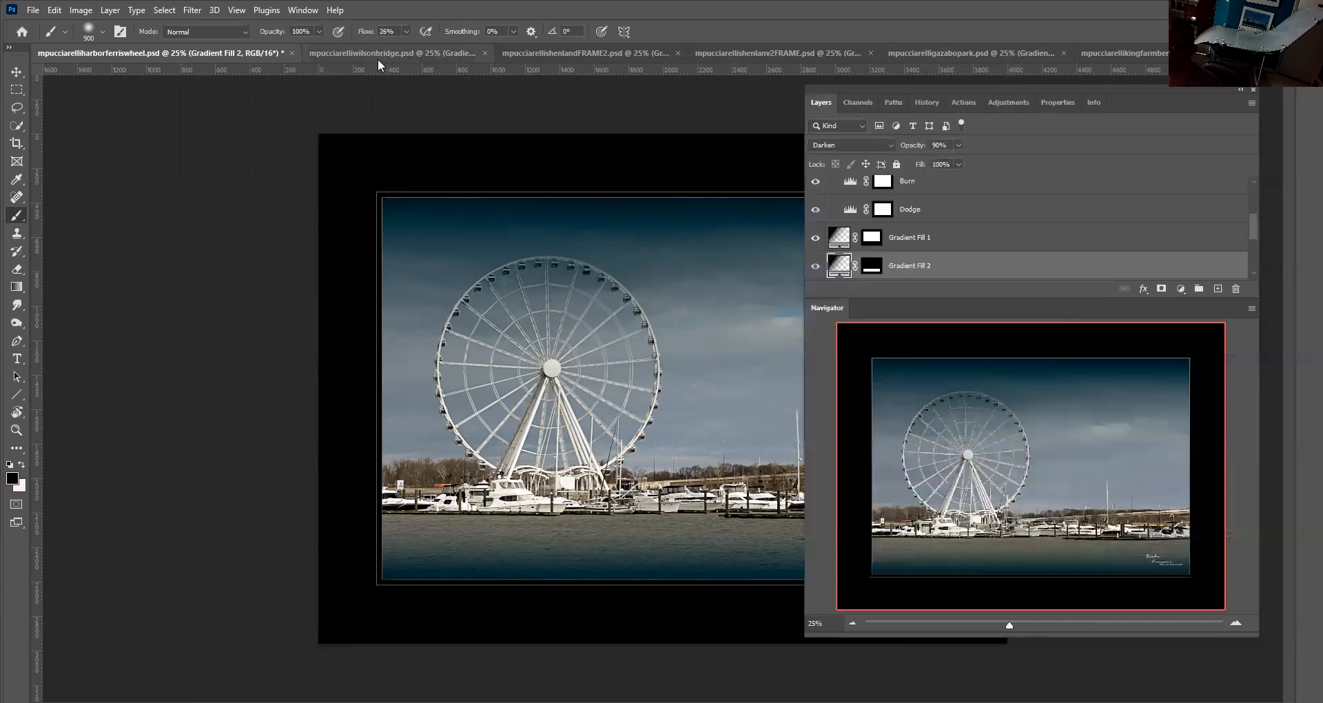
# Switch to the Wilson bridge photo and try rotating its Gradient Fill 1 angle to -72.04° without applying it
pyautogui.click(378, 56)
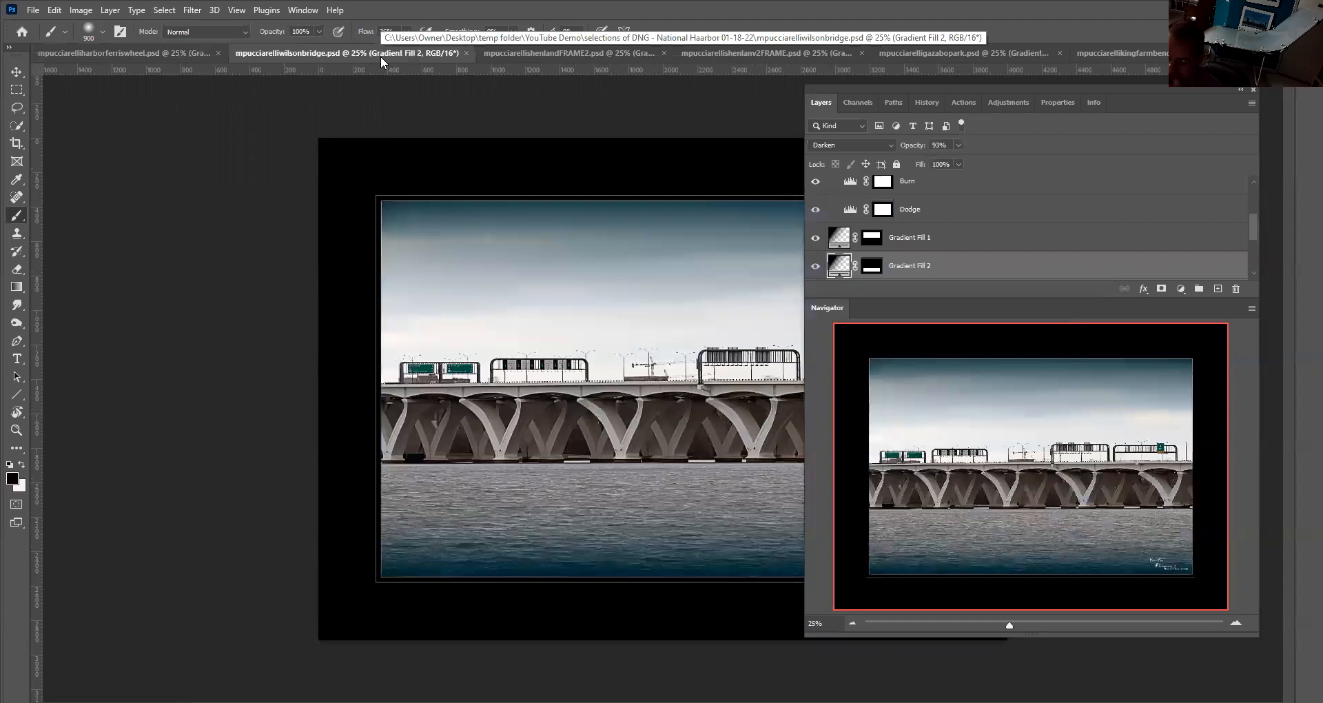
pyautogui.click(834, 240)
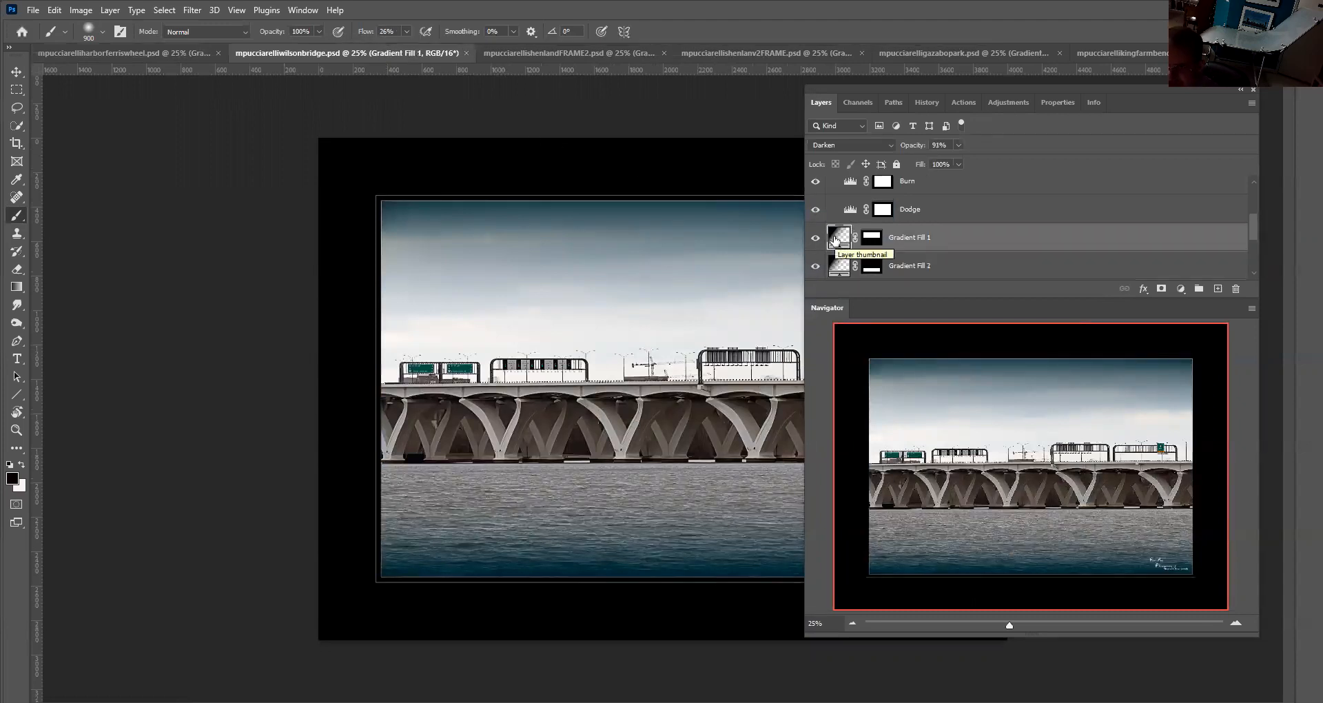
pyautogui.doubleClick(834, 240)
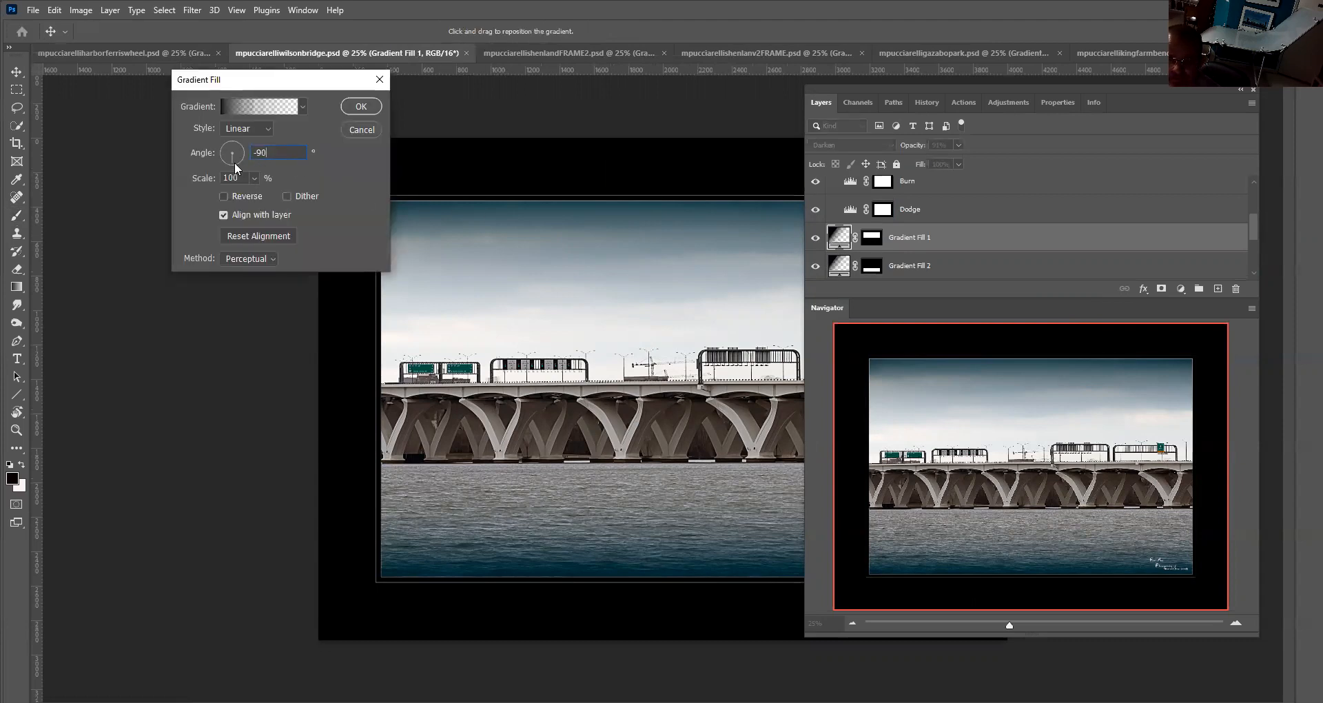
pyautogui.moveTo(234, 164); pyautogui.dragTo(235, 161)
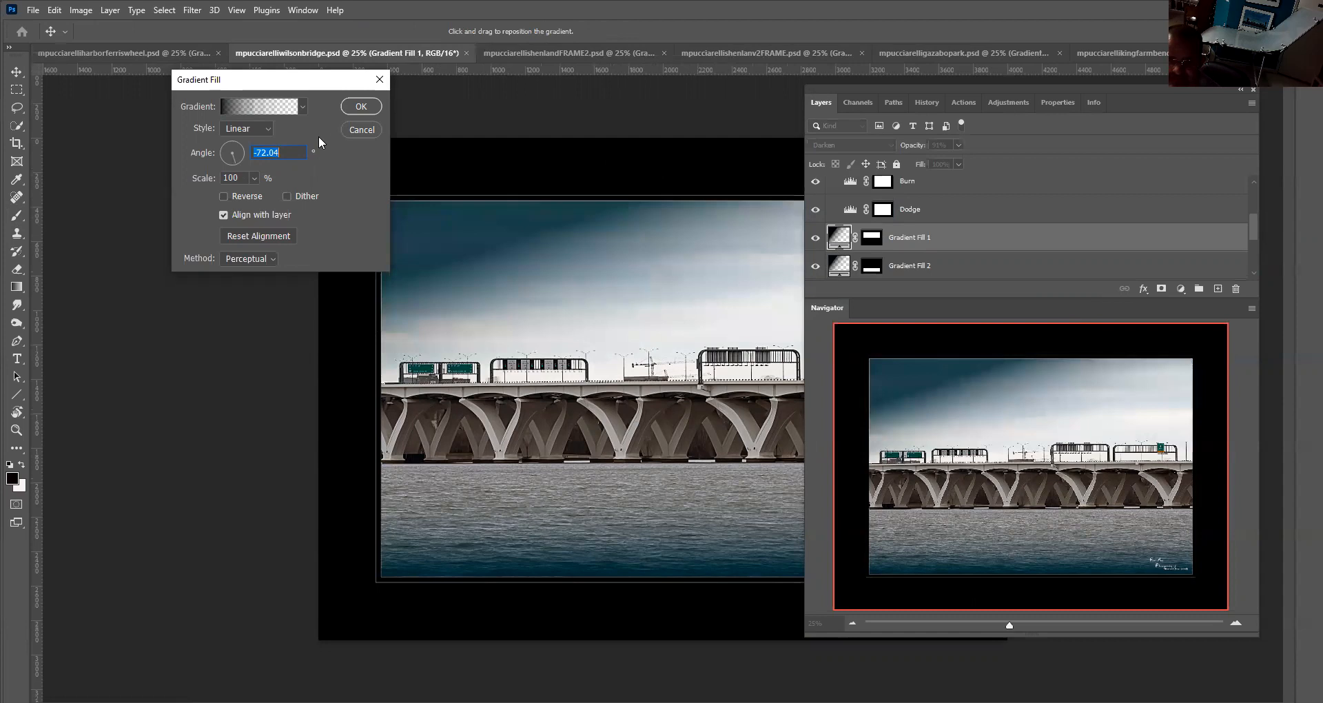
pyautogui.click(359, 130)
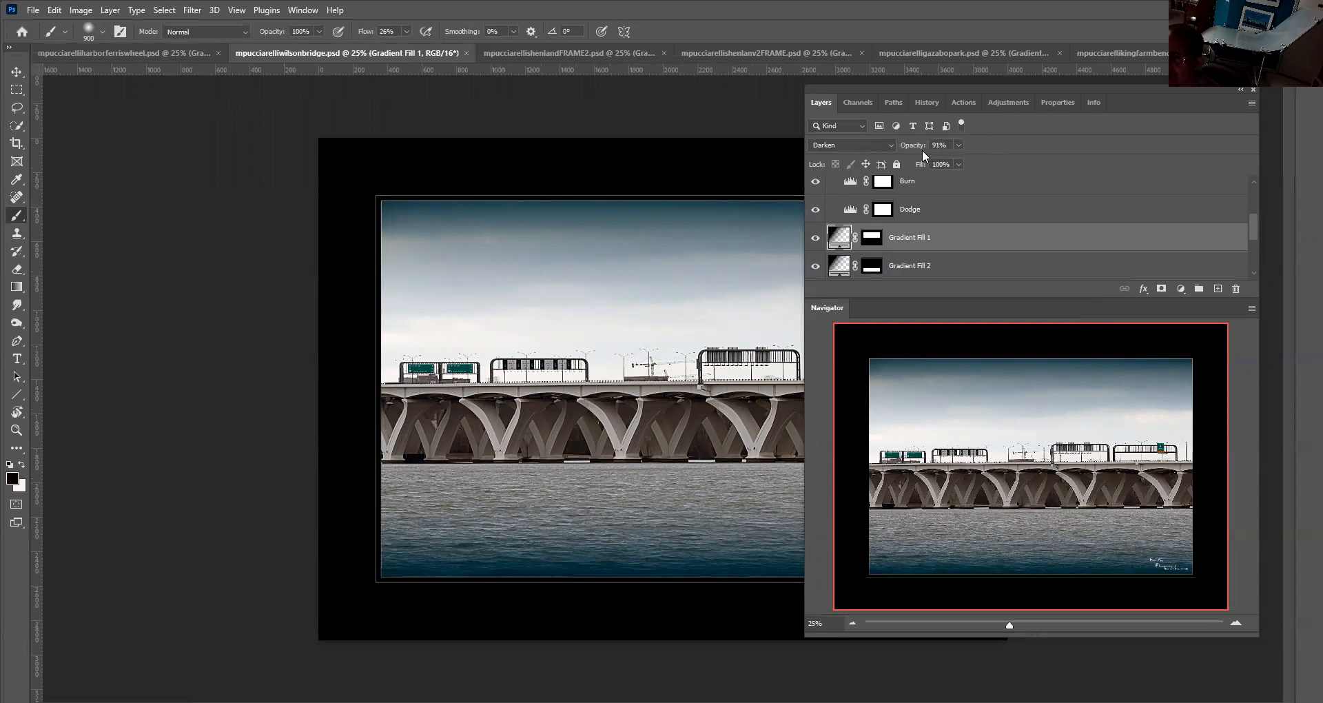
# Try rotating the bridge photo's Gradient Fill 2 angle to 64.15° without applying it
pyautogui.click(957, 145)
pyautogui.click(843, 267)
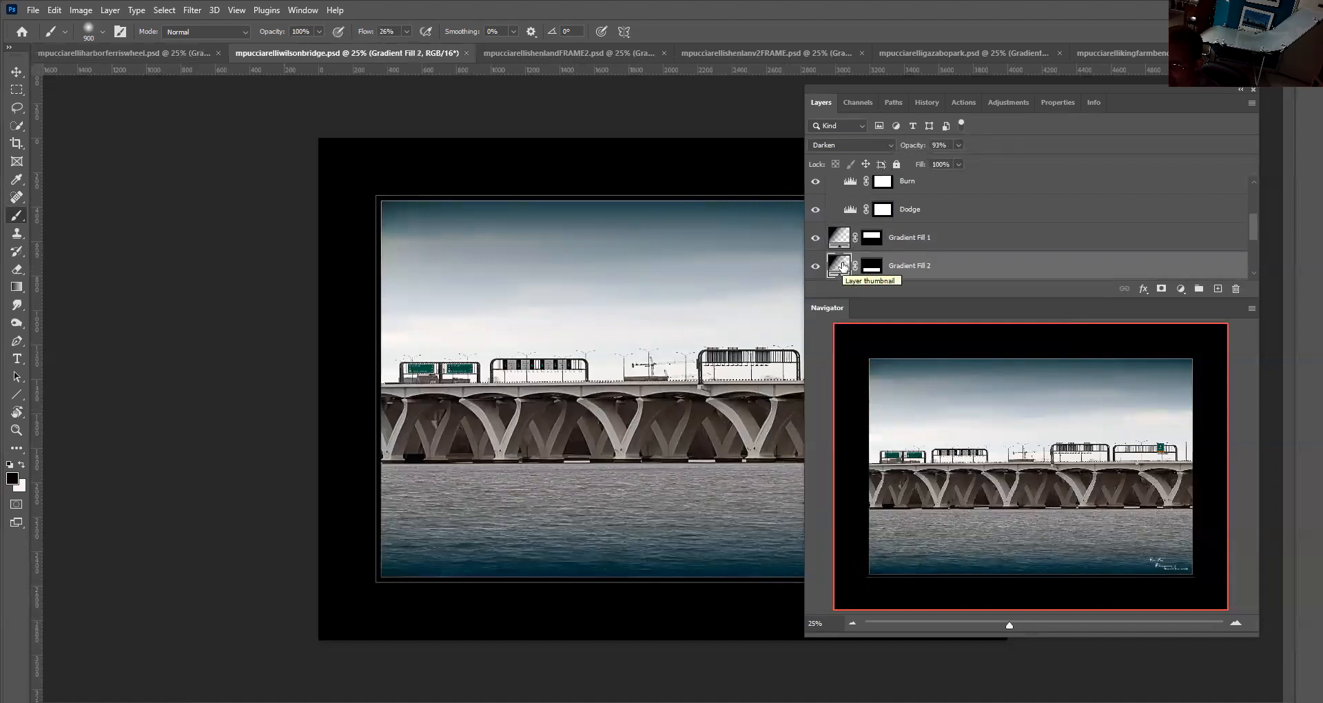
pyautogui.doubleClick(843, 267)
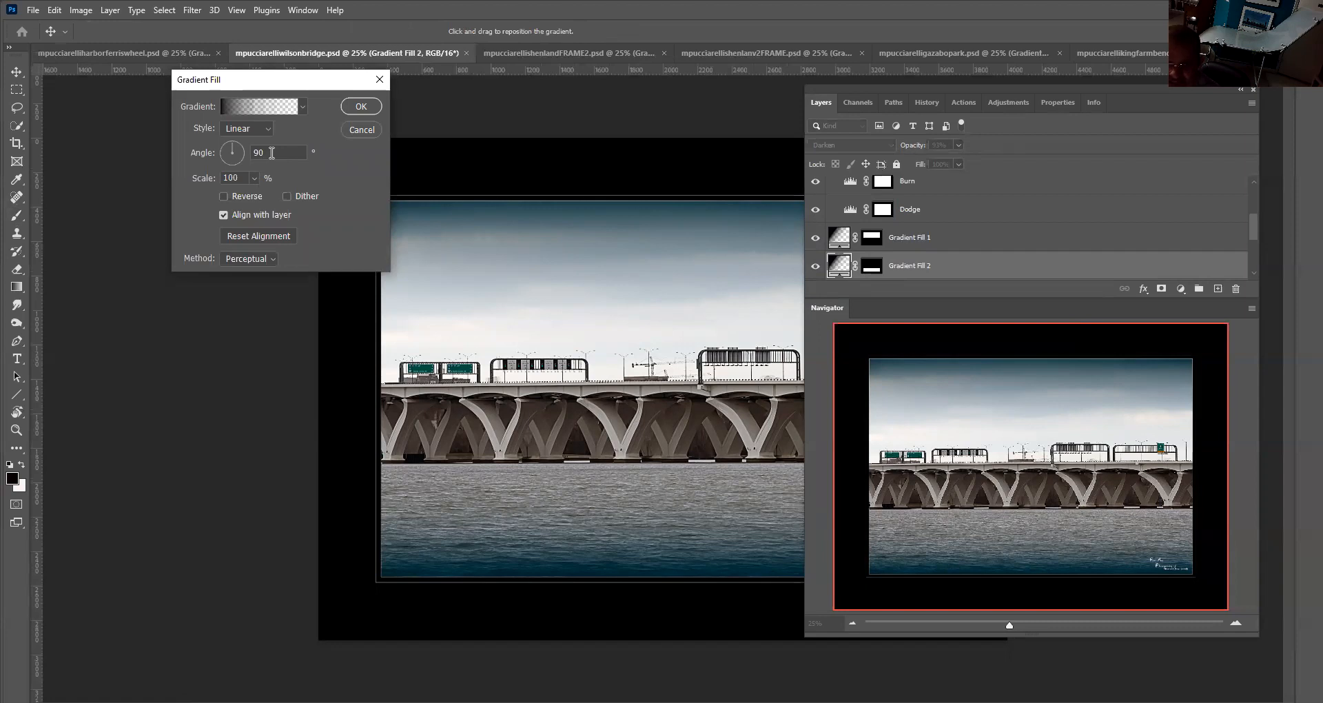
pyautogui.click(235, 144)
pyautogui.moveTo(235, 145); pyautogui.dragTo(235, 146)
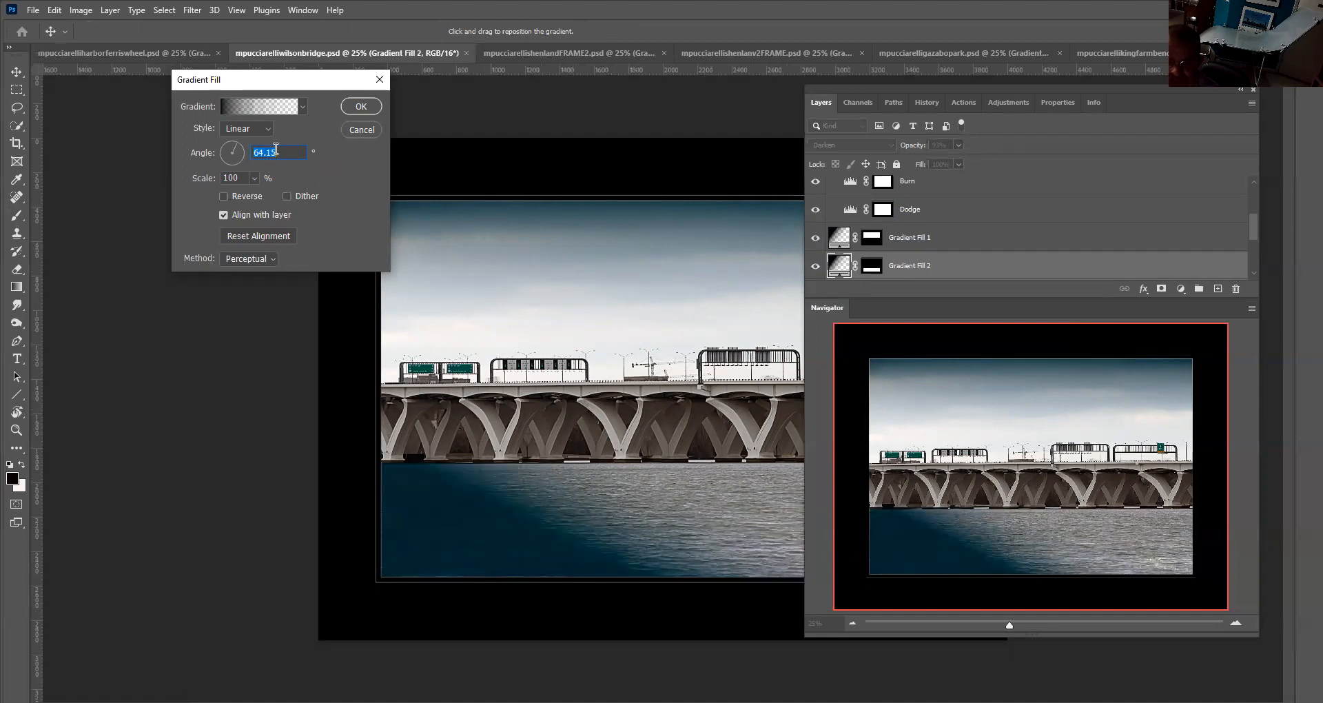
pyautogui.click(361, 128)
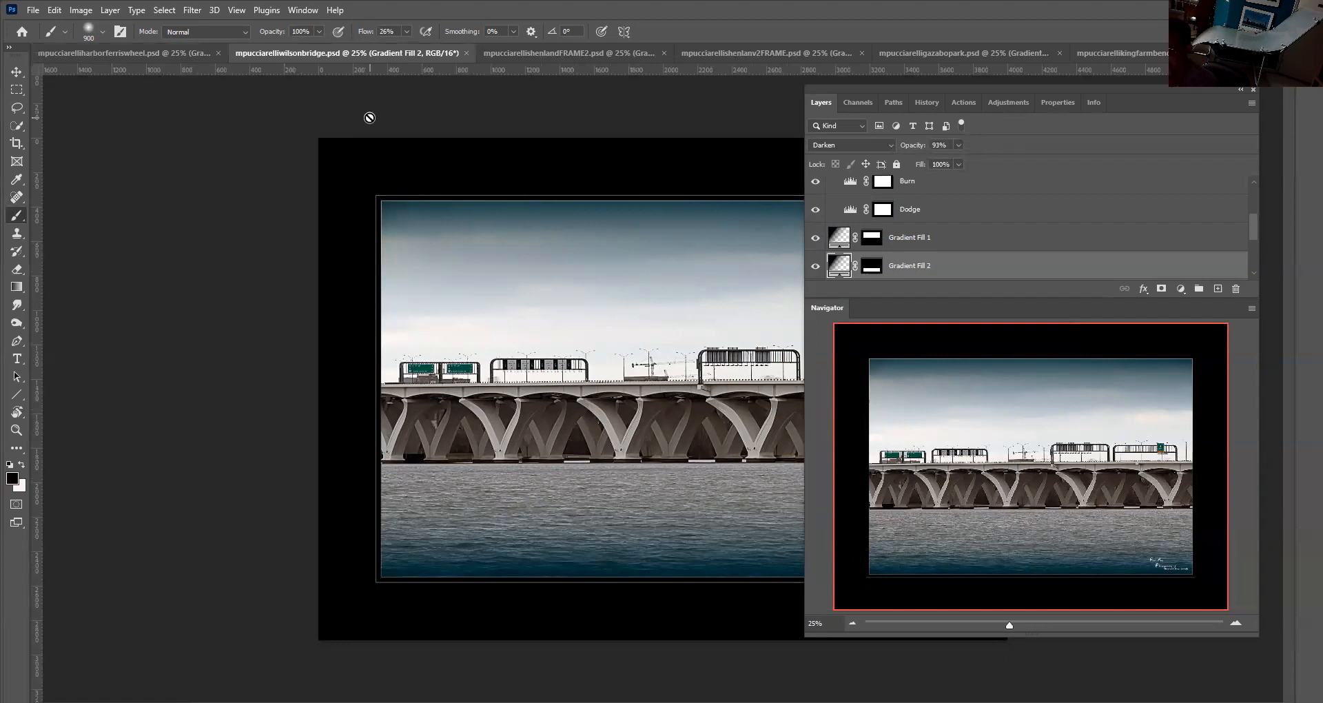
# Switch to the Shenandoah FRAME2 photo and review its Gradient Fill 1 angle and Luminosity blend mode
pyautogui.click(540, 53)
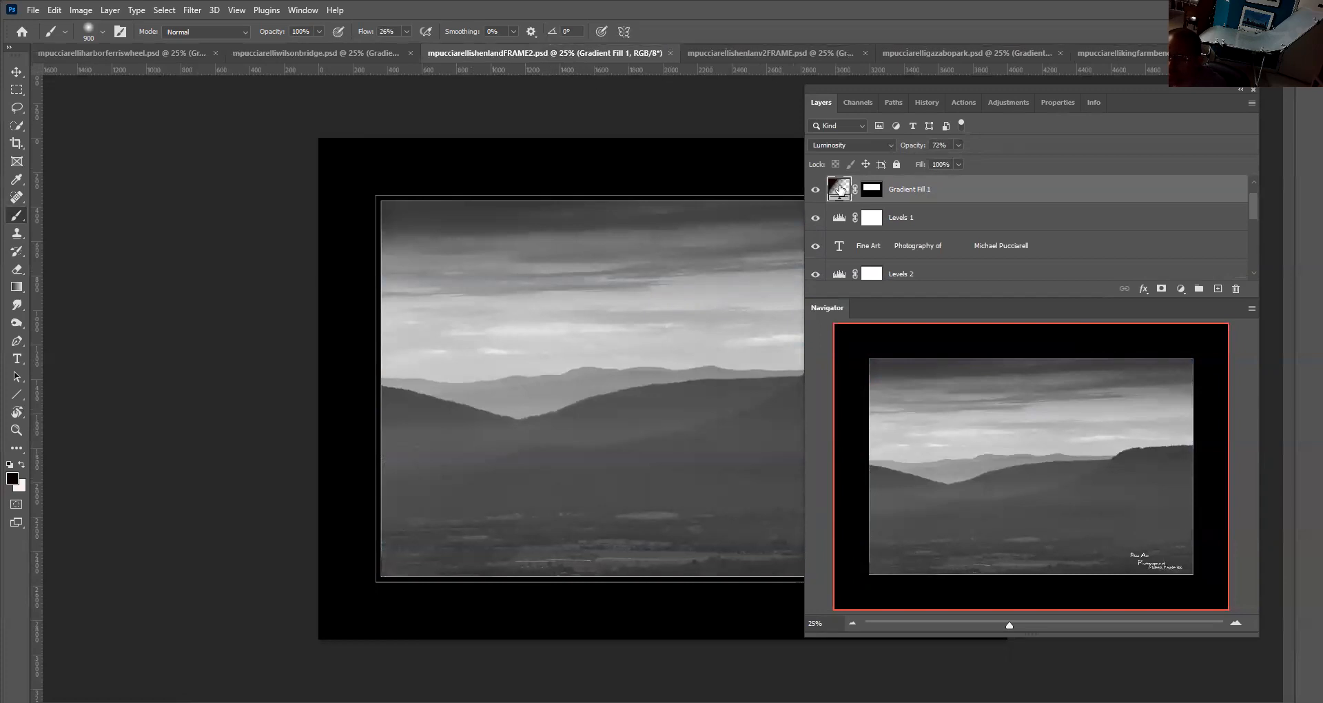
pyautogui.click(817, 189)
pyautogui.click(820, 188)
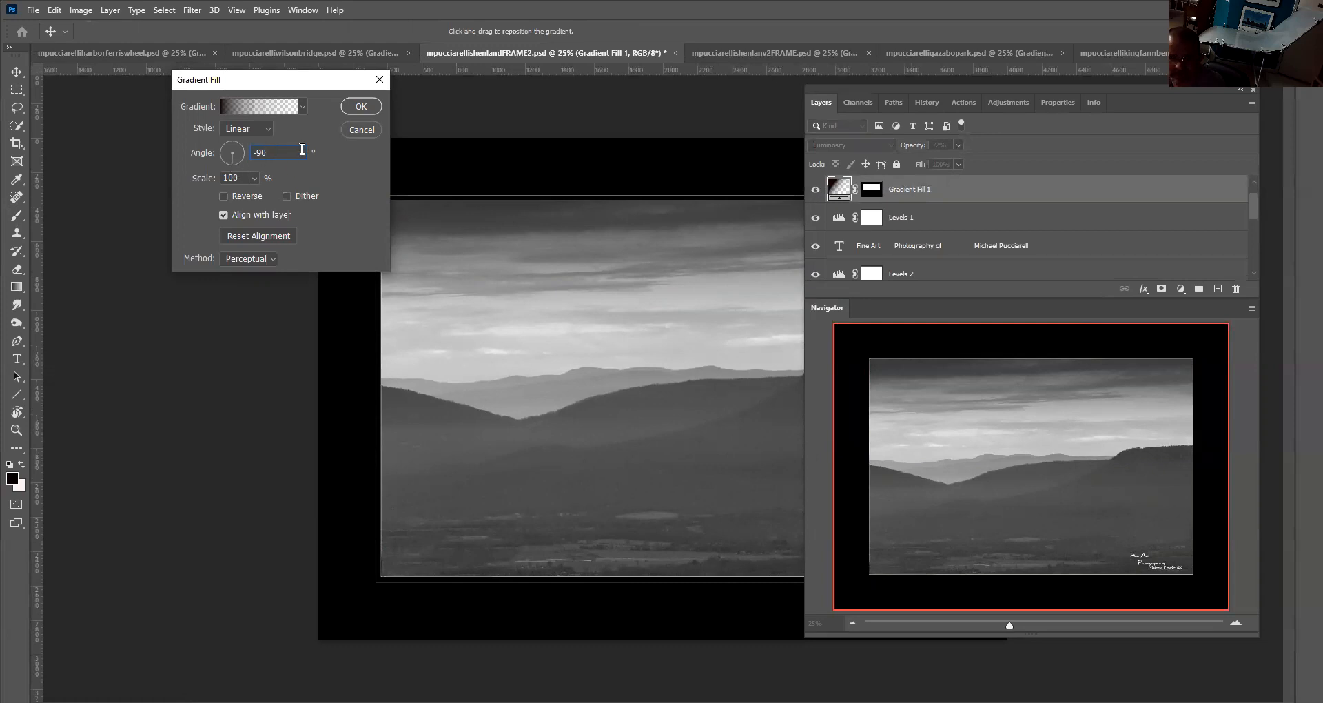
pyautogui.click(358, 130)
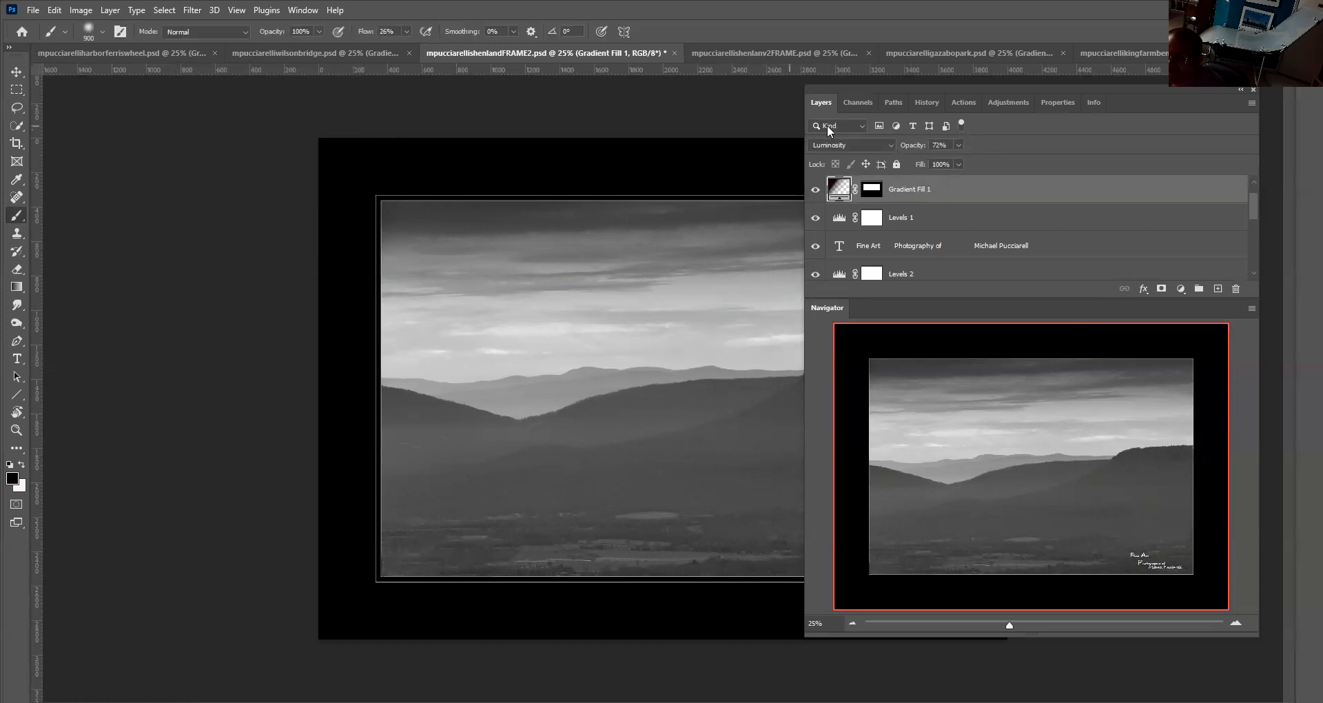
pyautogui.click(888, 146)
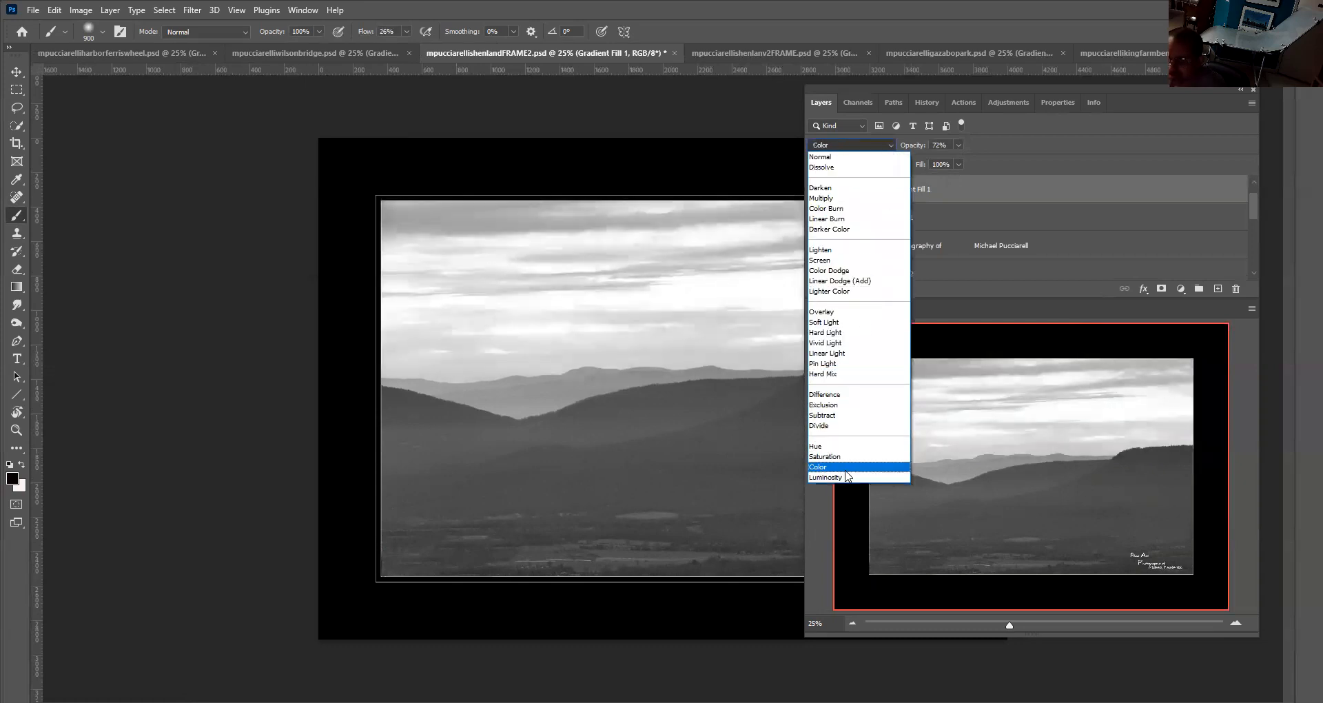
pyautogui.click(845, 477)
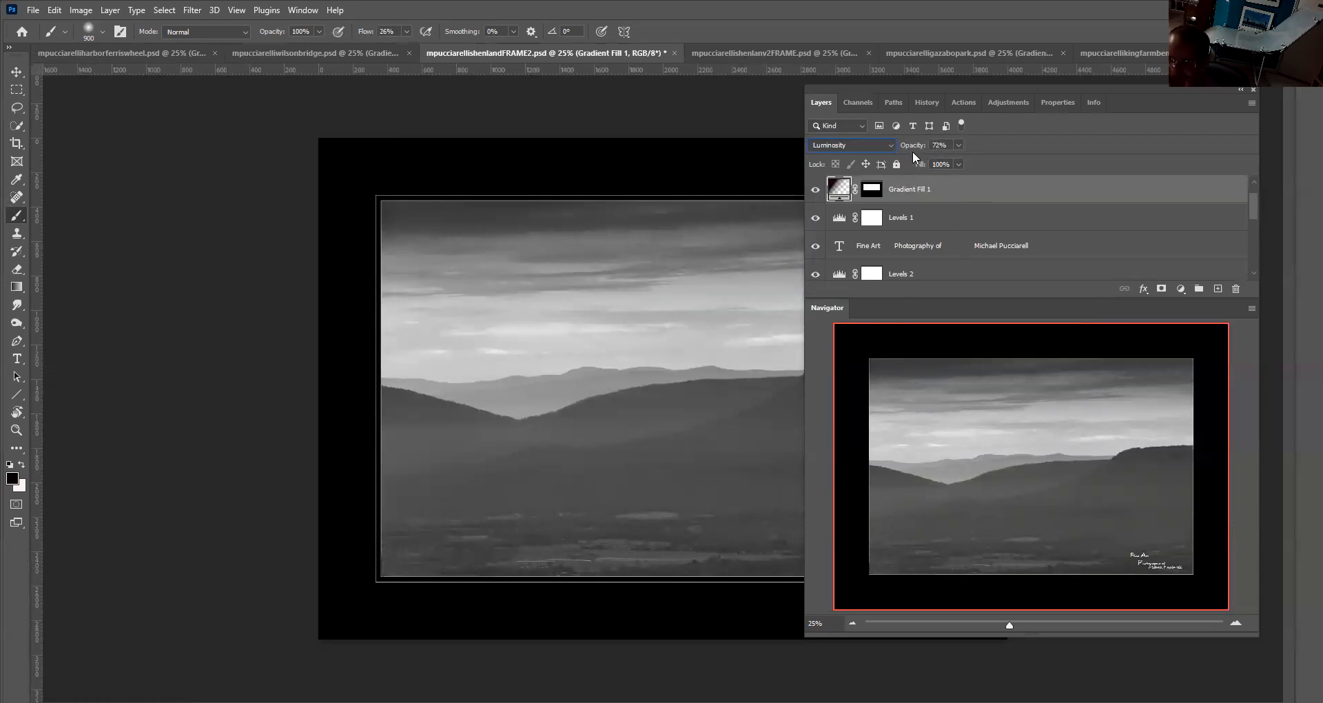
# Switch to the Shenandoah v2 FRAME photo and review its Gradient Fill 1 gradient settings
pyautogui.click(901, 52)
pyautogui.click(762, 48)
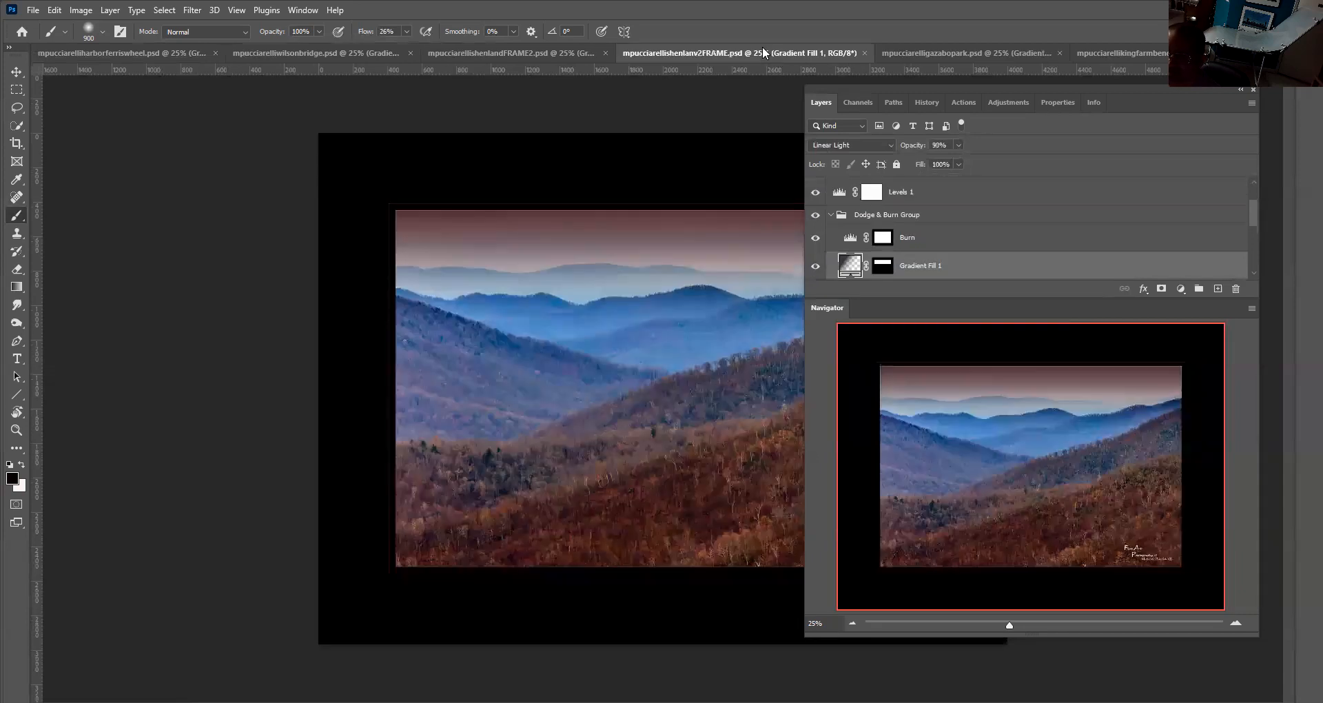
pyautogui.click(562, 52)
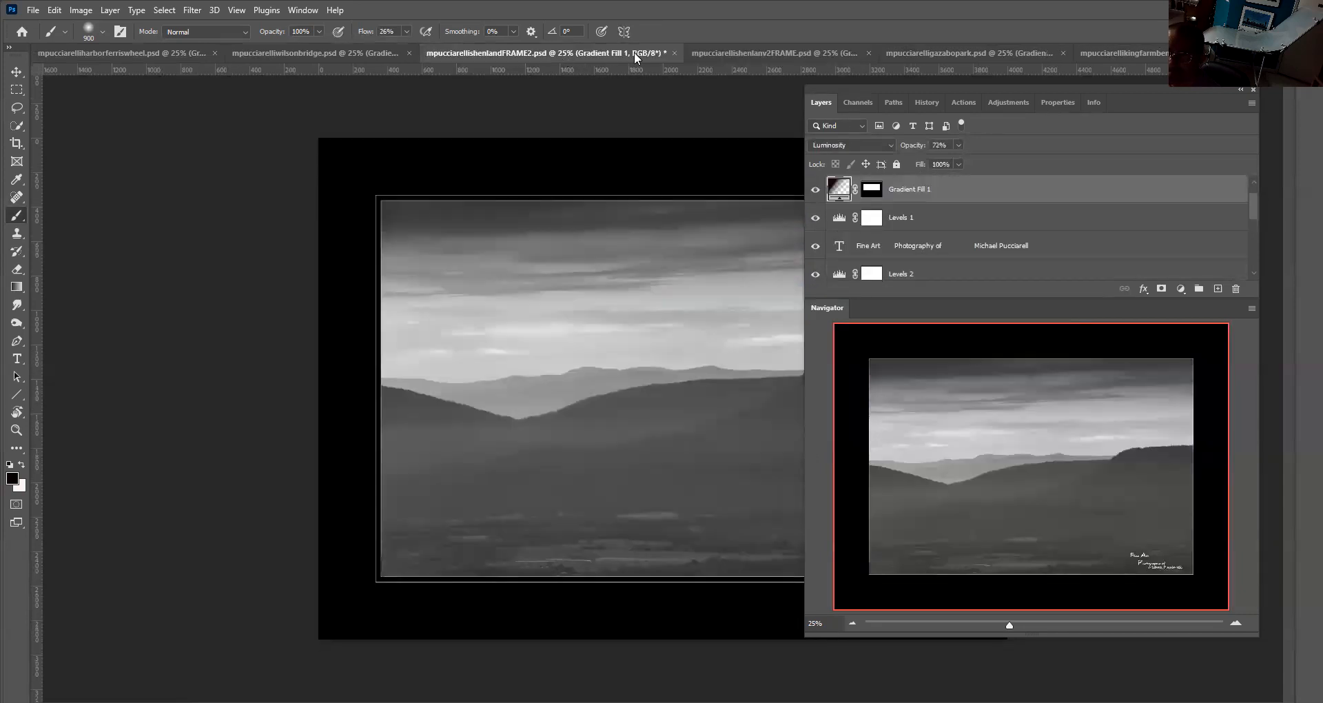
pyautogui.click(722, 48)
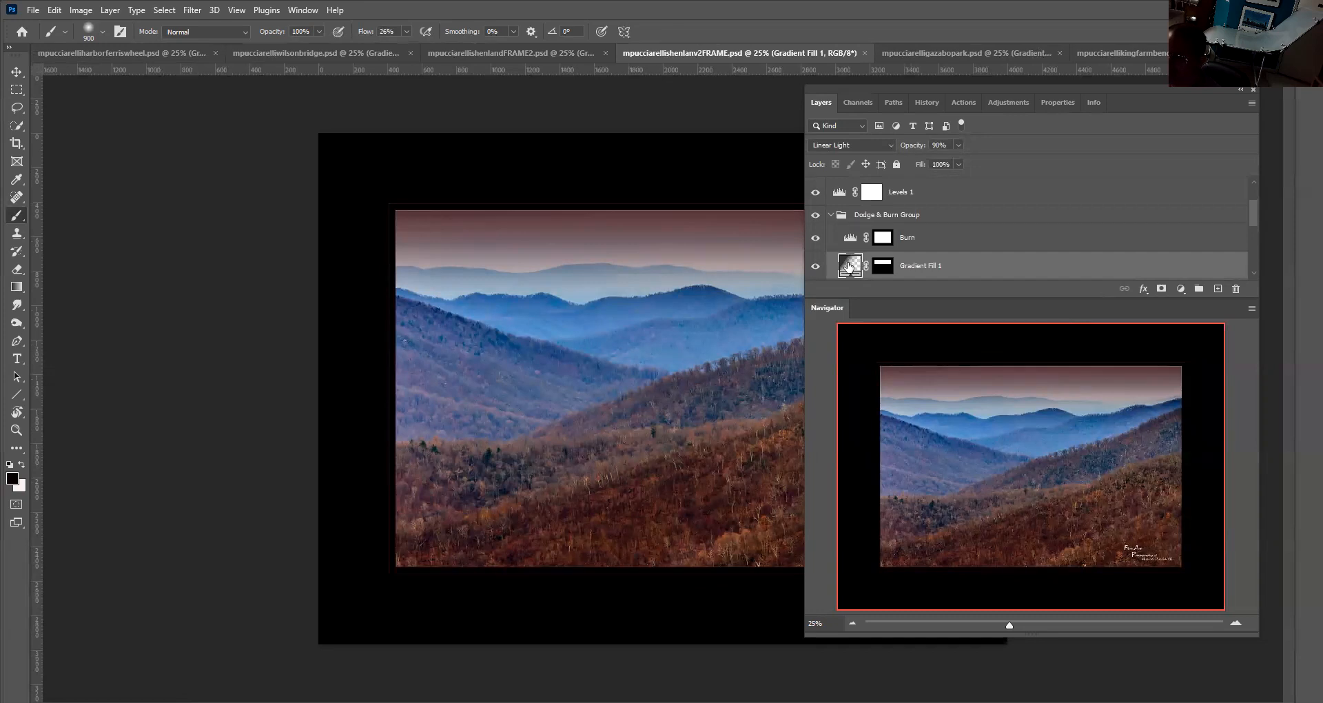
pyautogui.click(815, 266)
pyautogui.click(815, 266)
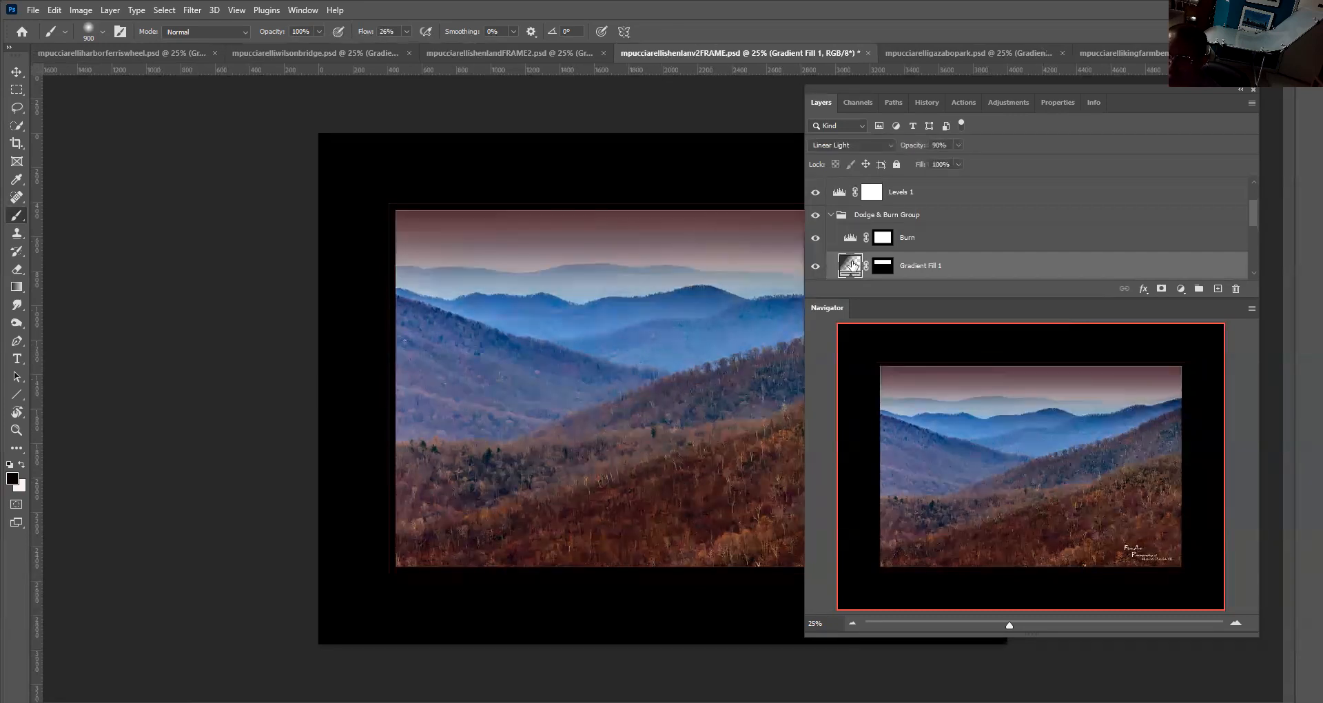
pyautogui.doubleClick(851, 265)
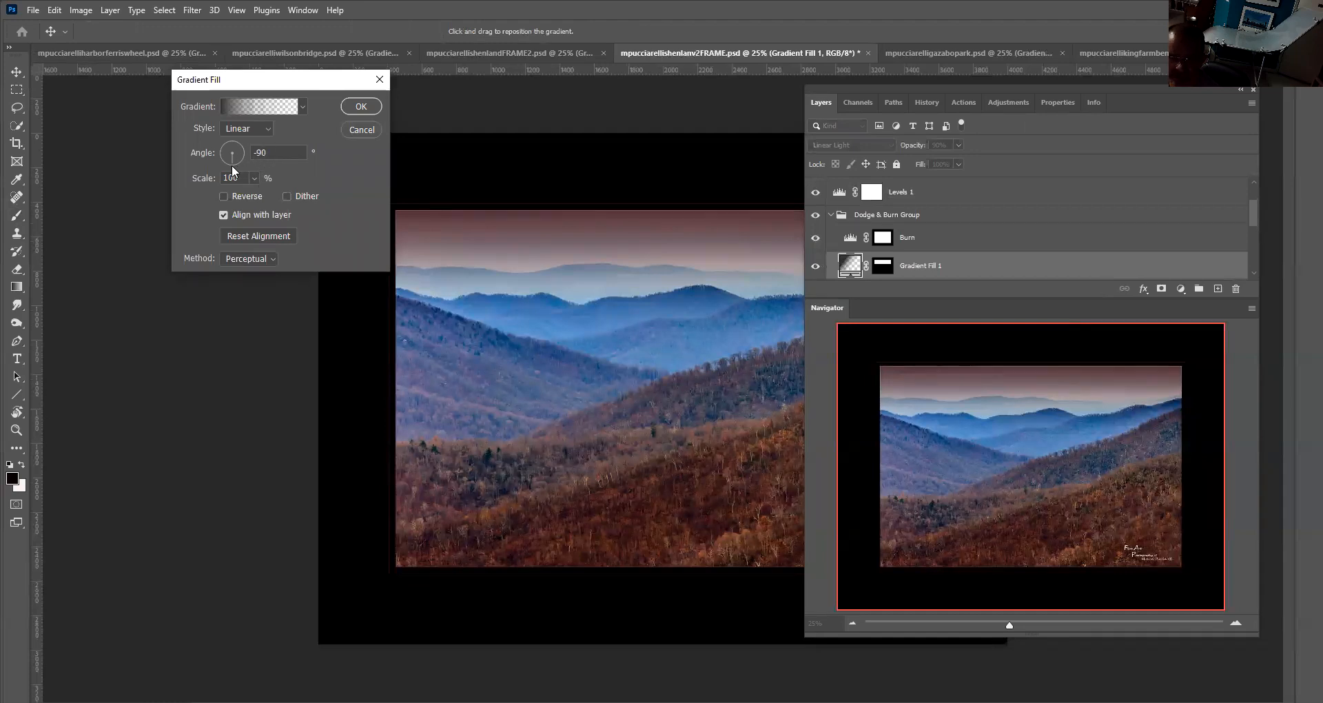
pyautogui.click(358, 131)
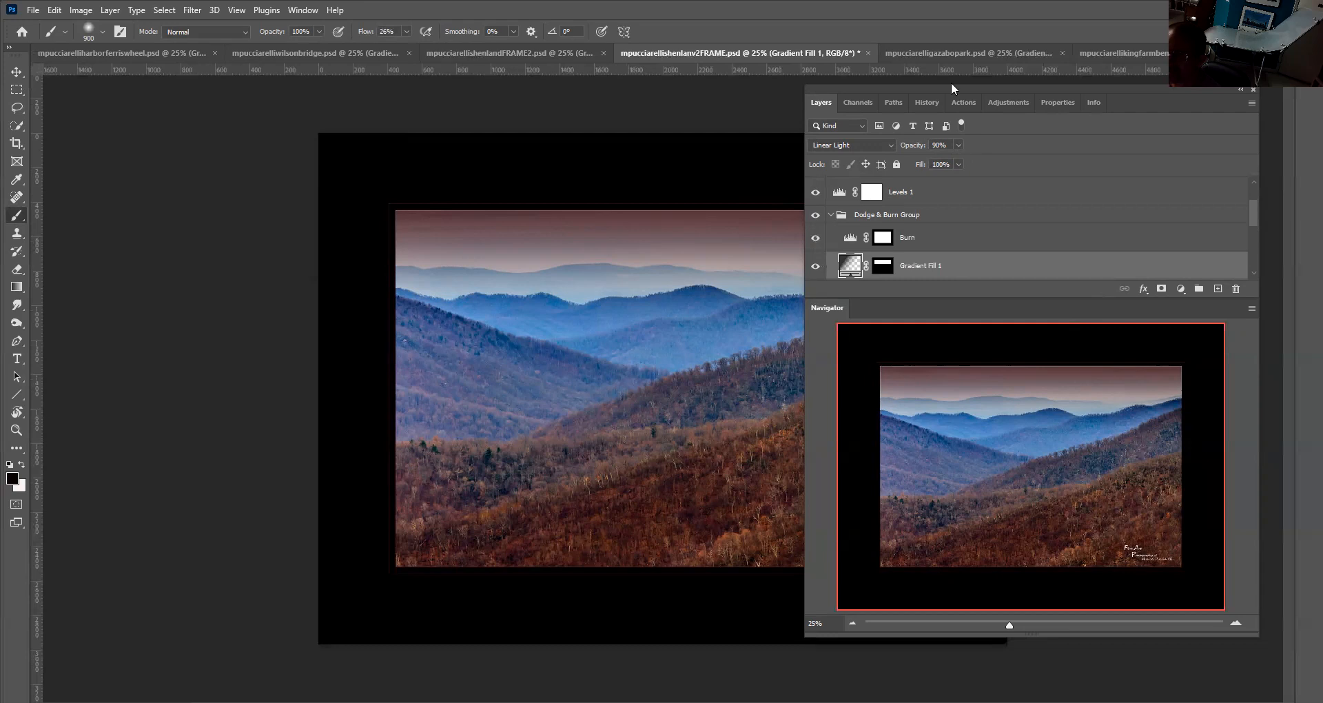
# Switch to the gazebo park photo and toggle its Gradient Fill 1 layer's visibility to compare the effect
pyautogui.click(935, 53)
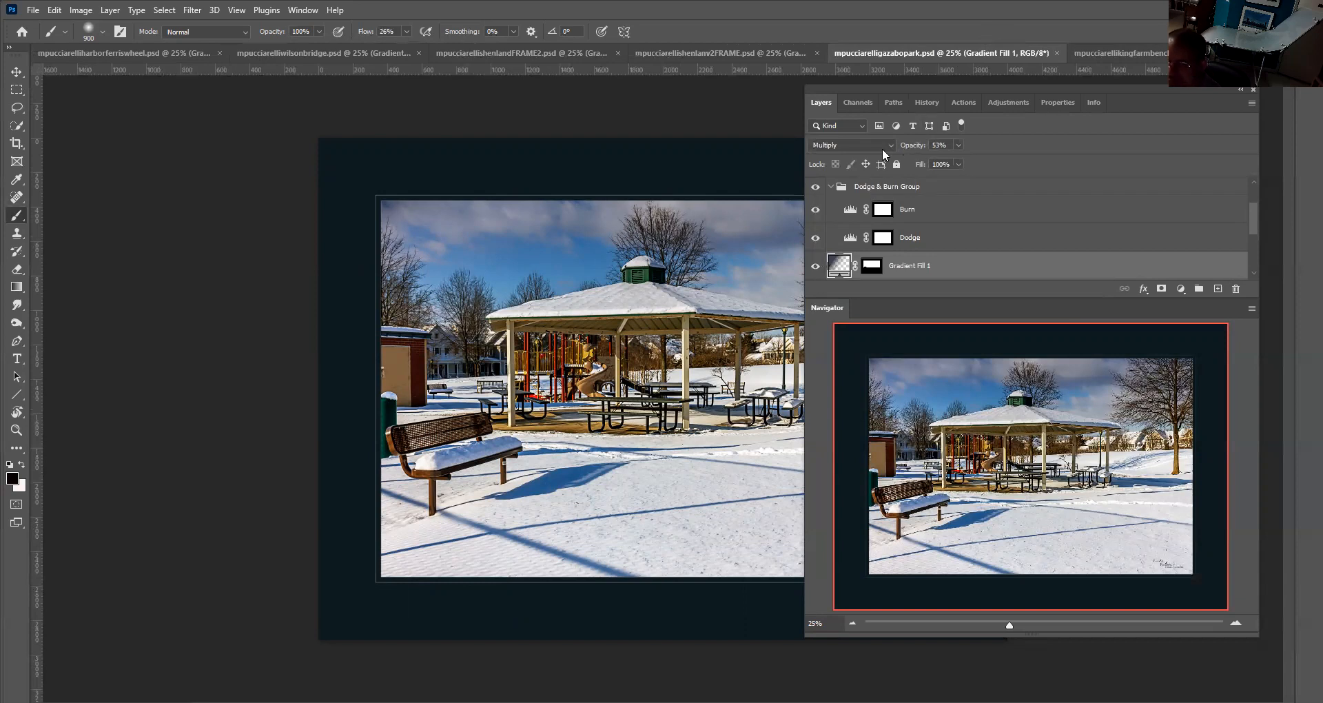
pyautogui.click(816, 266)
pyautogui.click(817, 266)
pyautogui.scroll(-1, 822, 248)
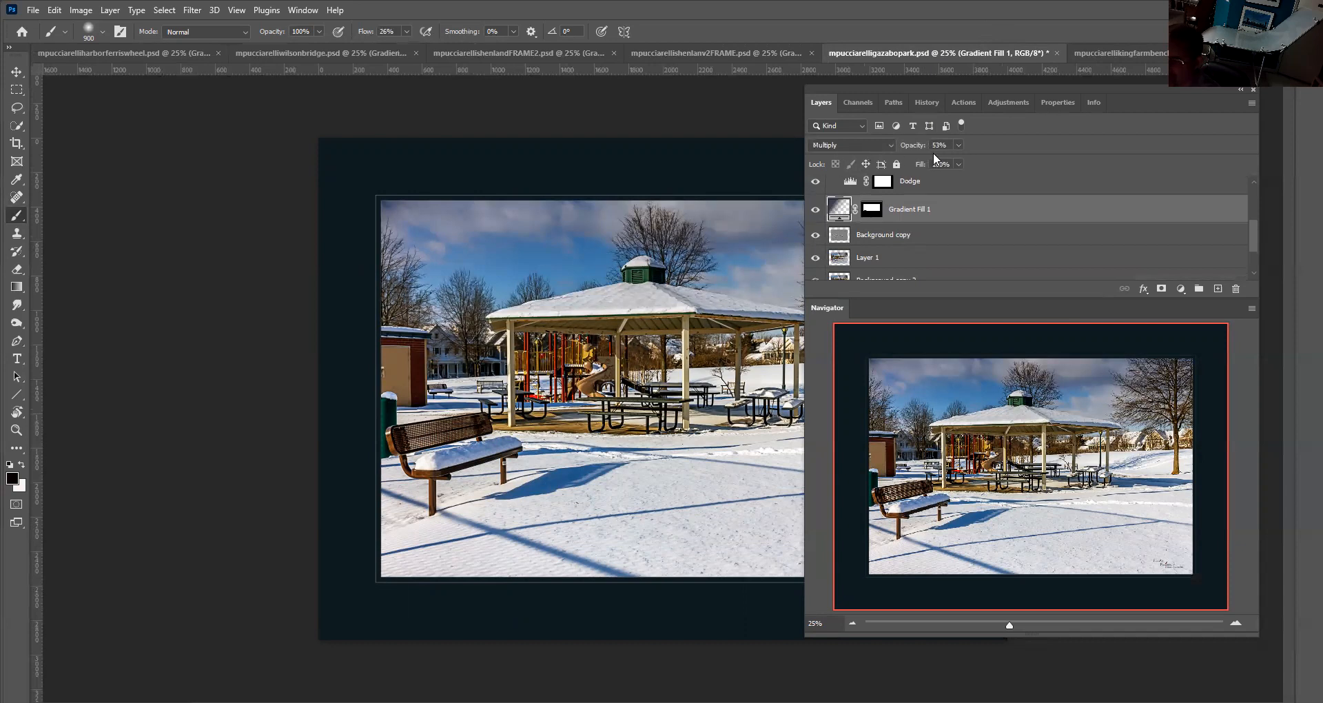
# Hide the gazebo photo's Gradient Fill 1 and add a new gradient fill layer above Background copy with a -90° angle
pyautogui.click(815, 208)
pyautogui.click(841, 211)
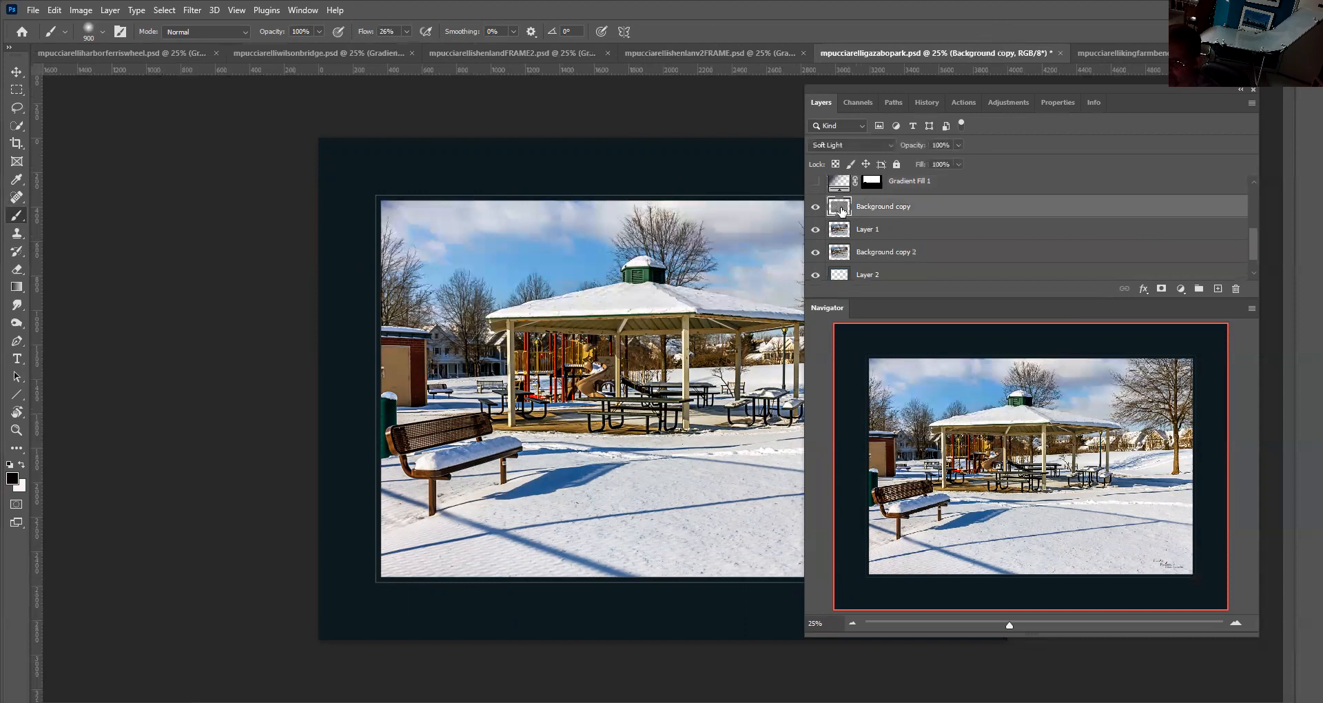
pyautogui.click(1180, 290)
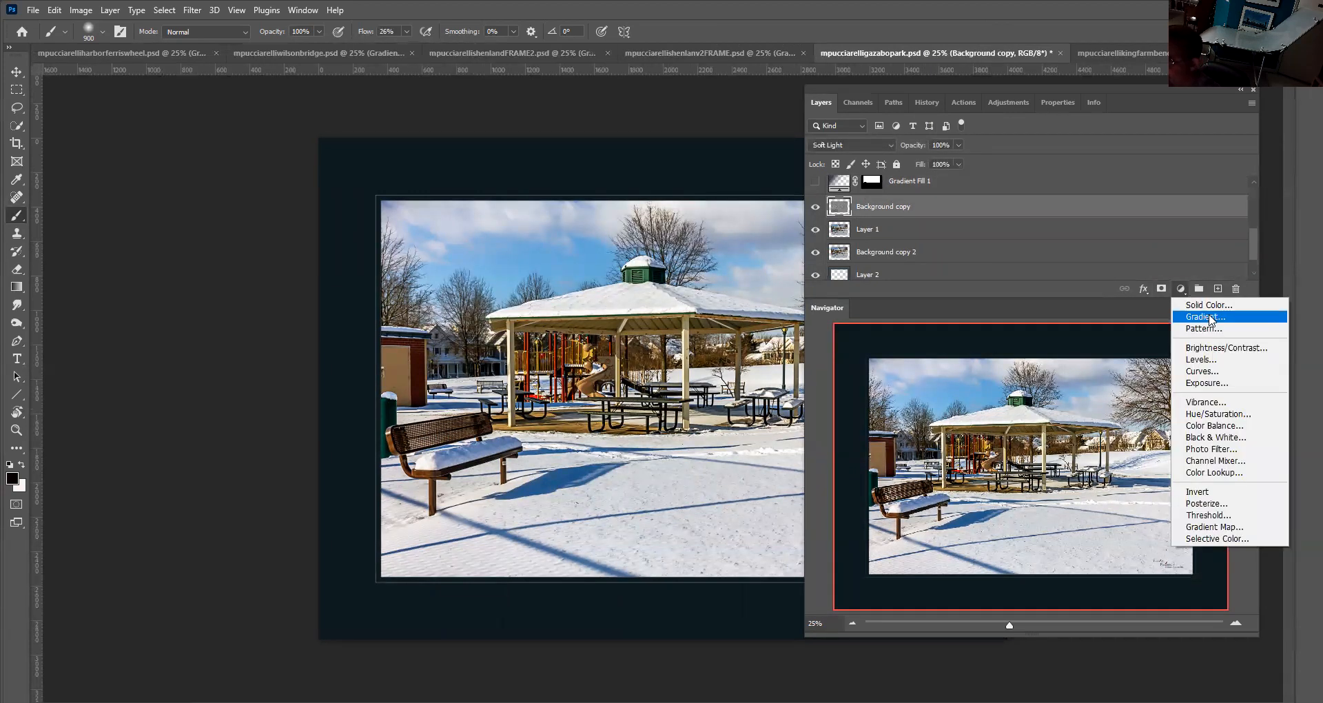
pyautogui.click(1210, 319)
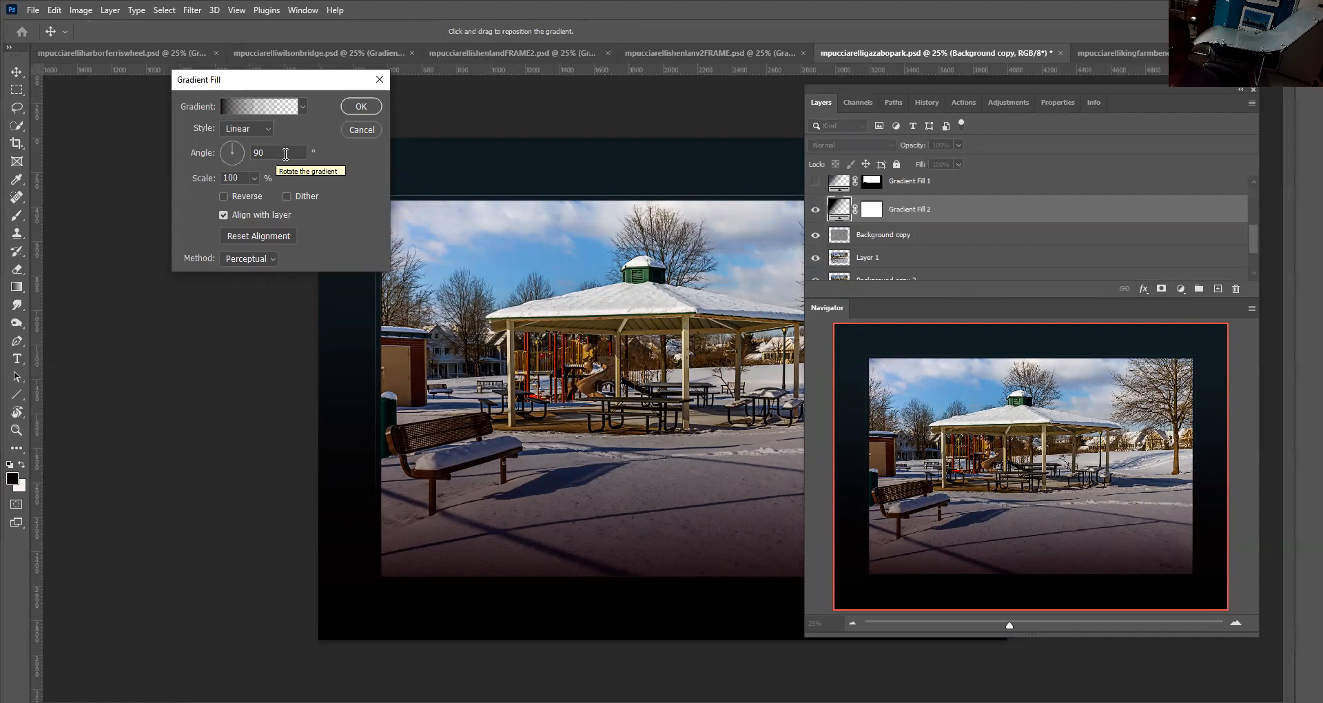
pyautogui.click(287, 153)
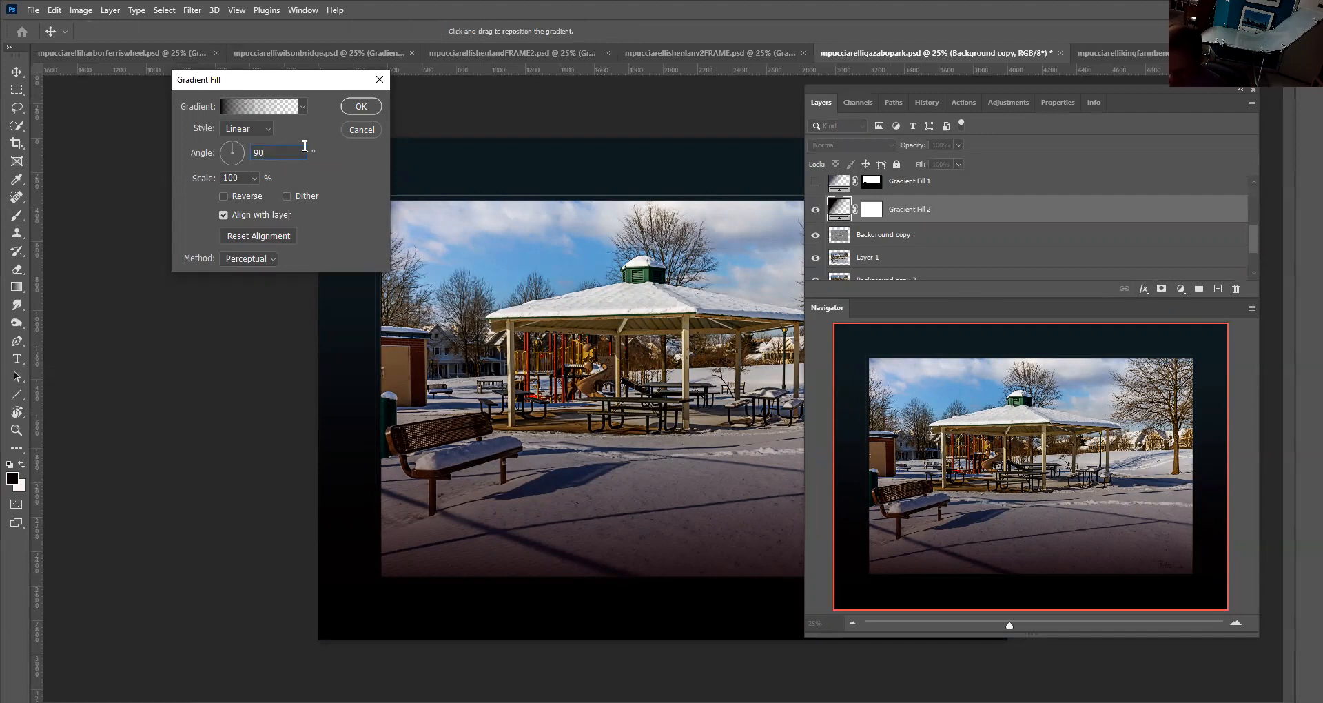
pyautogui.write('-')
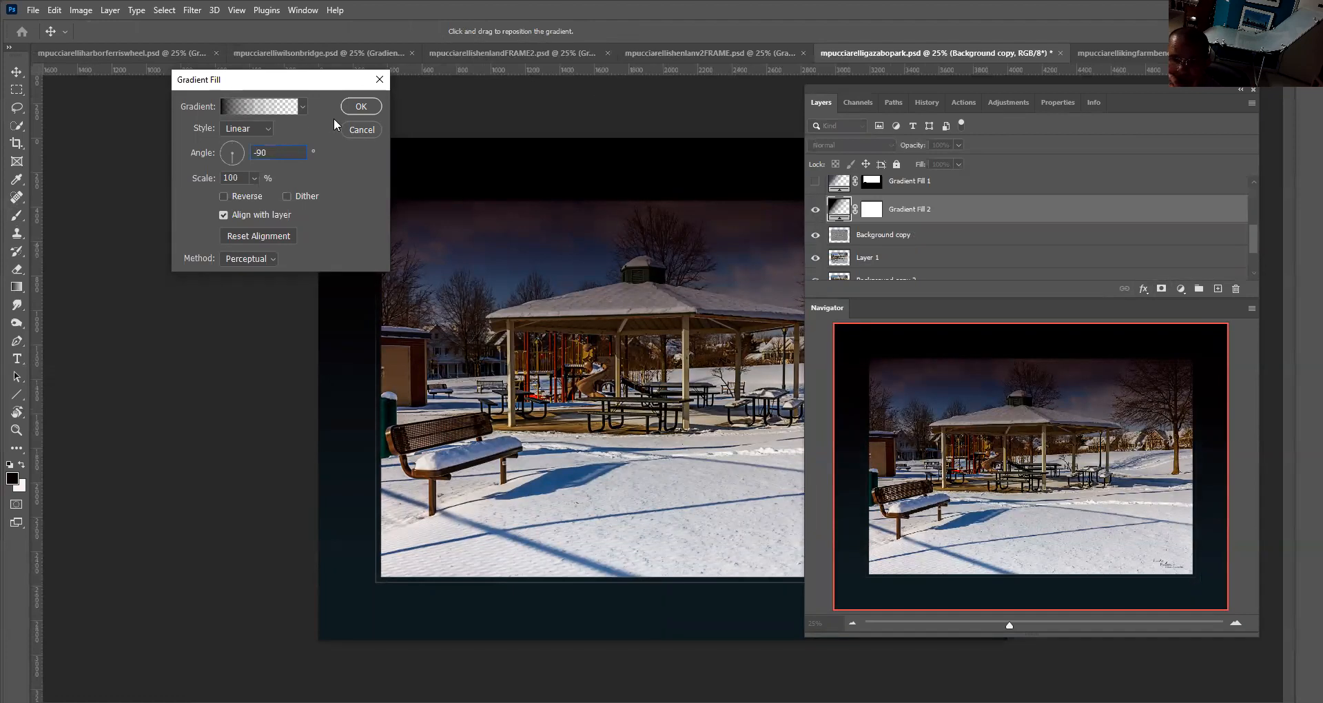
pyautogui.click(361, 106)
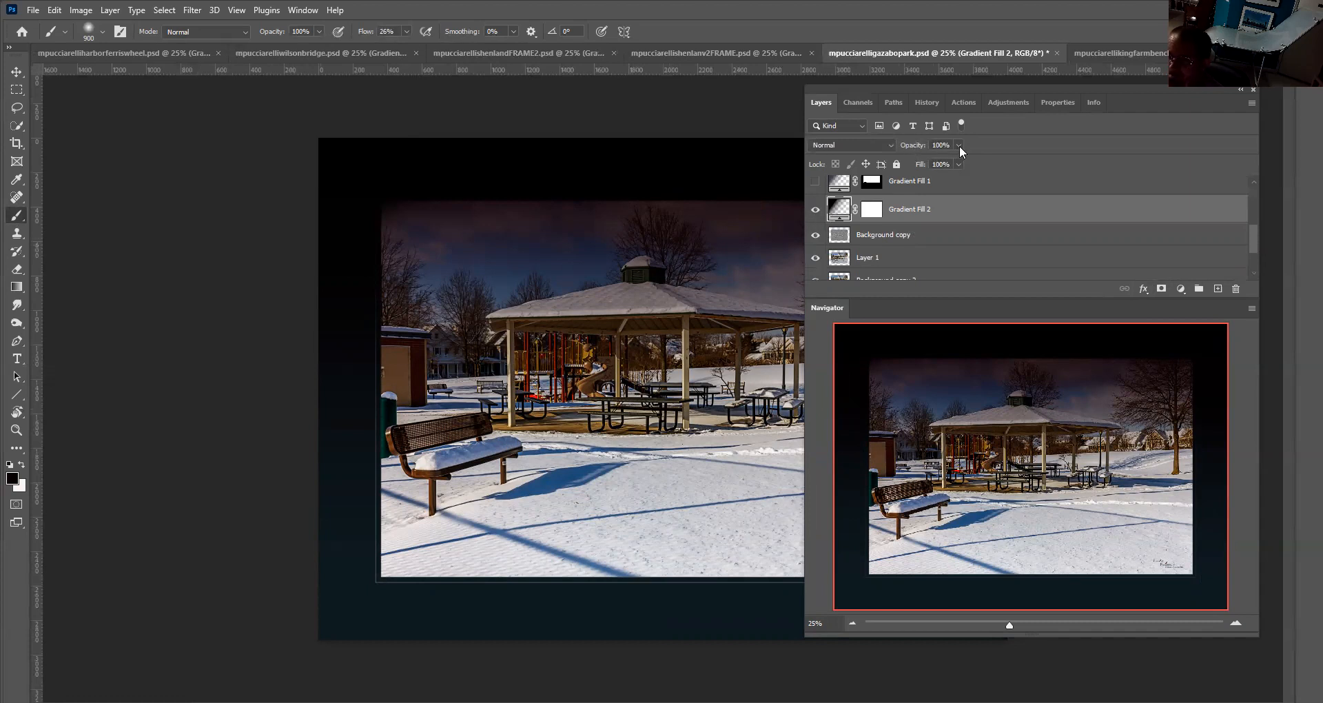
# Set the new Gradient Fill 2 layer's blend mode to Soft Light
pyautogui.click(816, 209)
pyautogui.click(816, 209)
pyautogui.click(956, 159)
pyautogui.moveTo(956, 159); pyautogui.dragTo(959, 161)
pyautogui.click(890, 146)
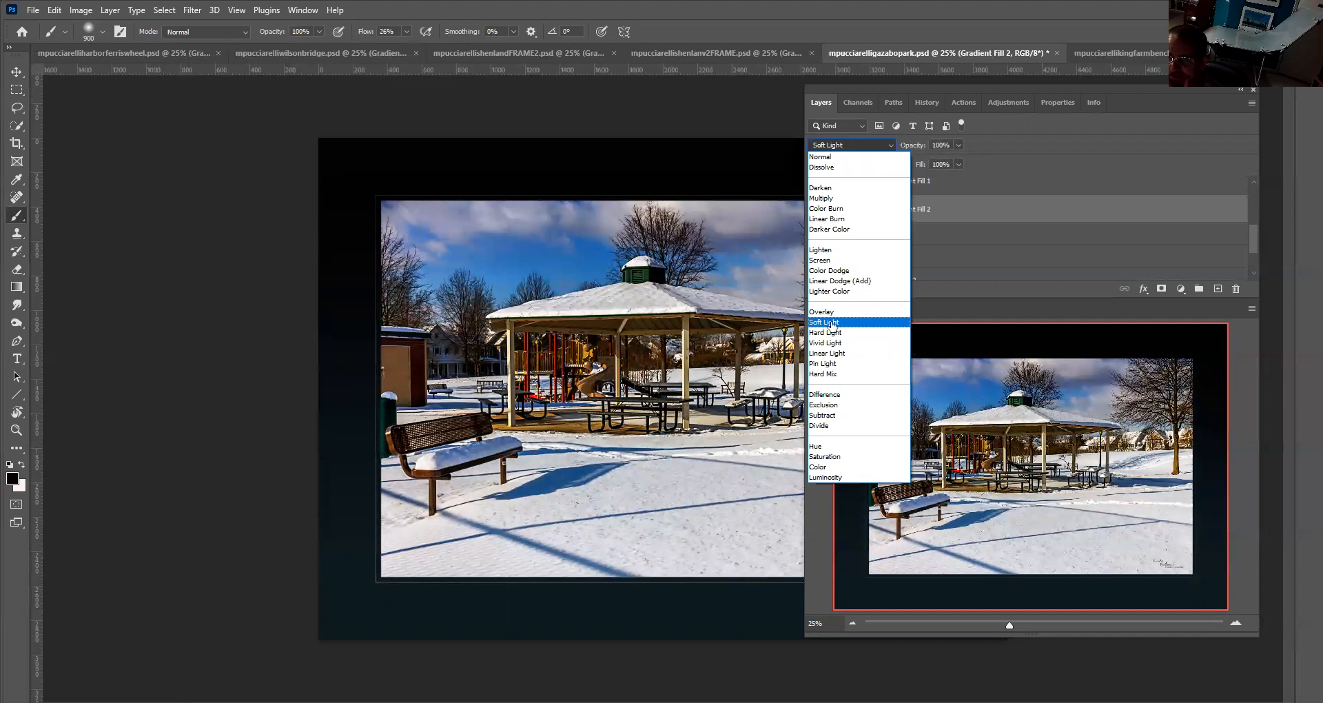
pyautogui.click(832, 324)
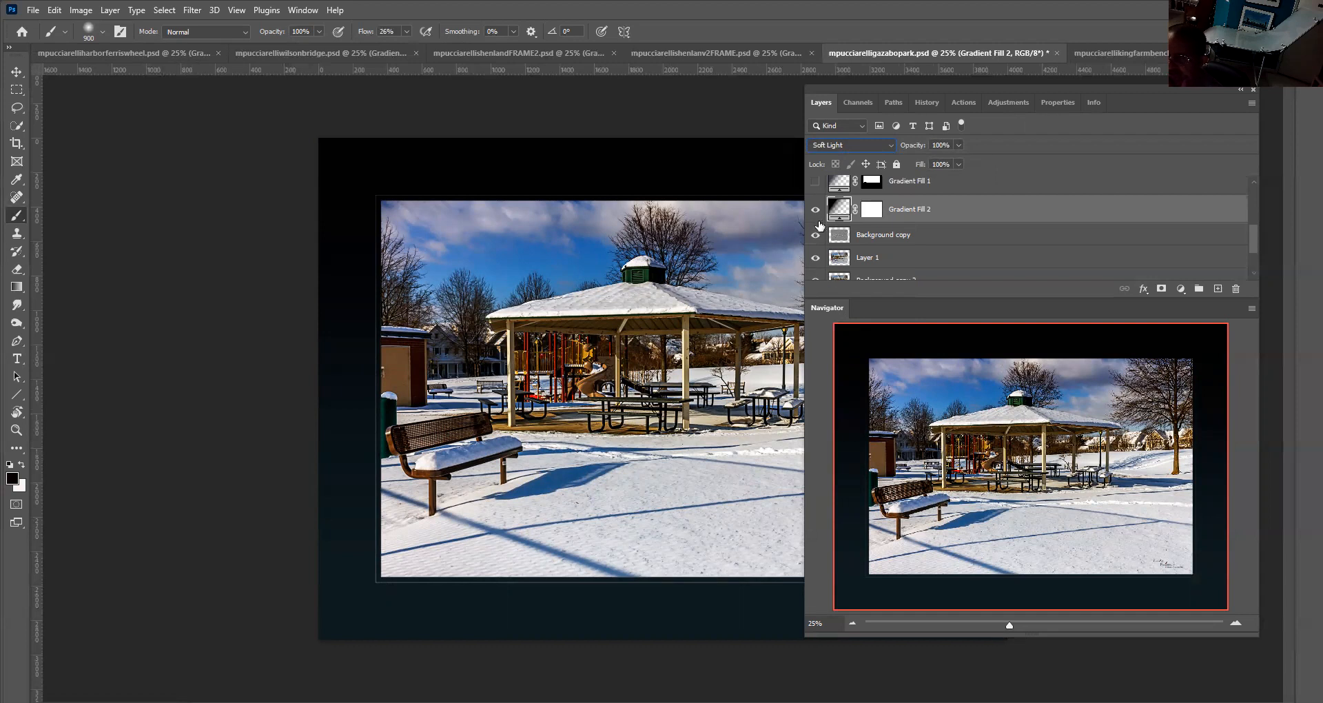
# Turn both gradient fill layers back on and toggle them to compare their combined effect on the gazebo photo
pyautogui.click(815, 210)
pyautogui.click(816, 186)
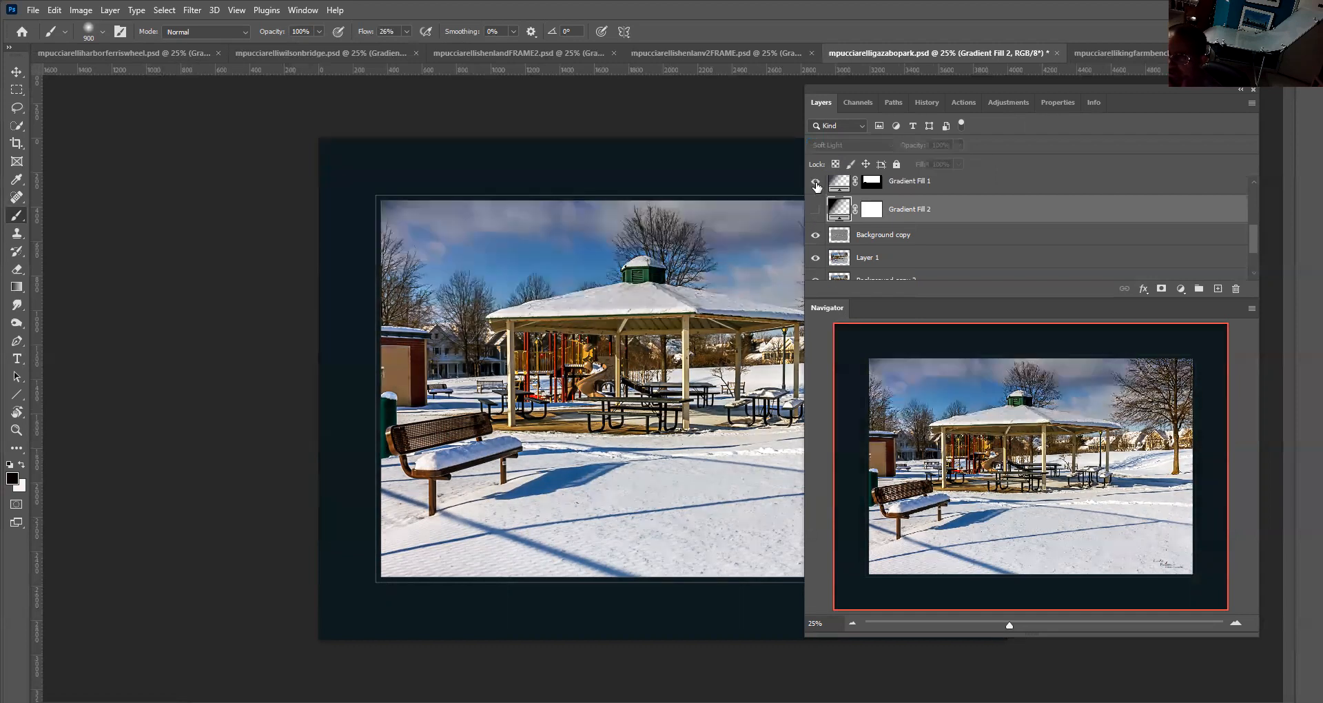
pyautogui.click(837, 189)
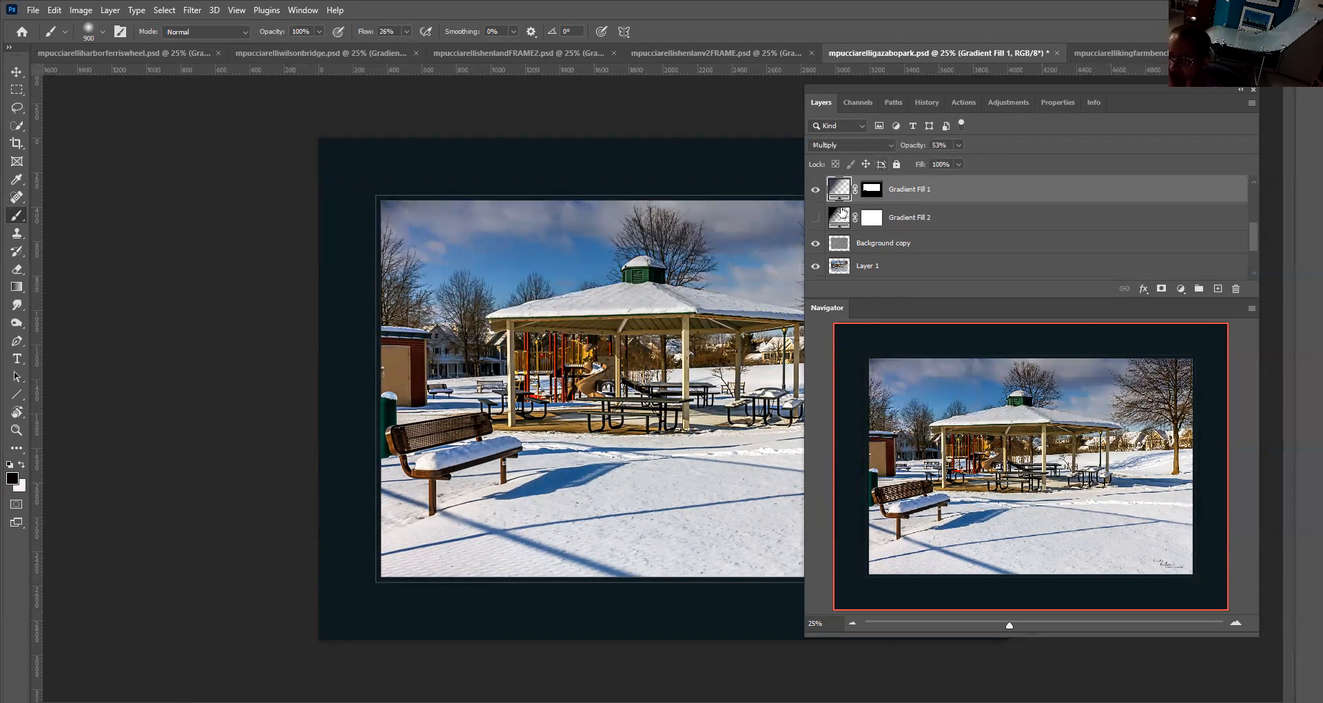
pyautogui.click(815, 216)
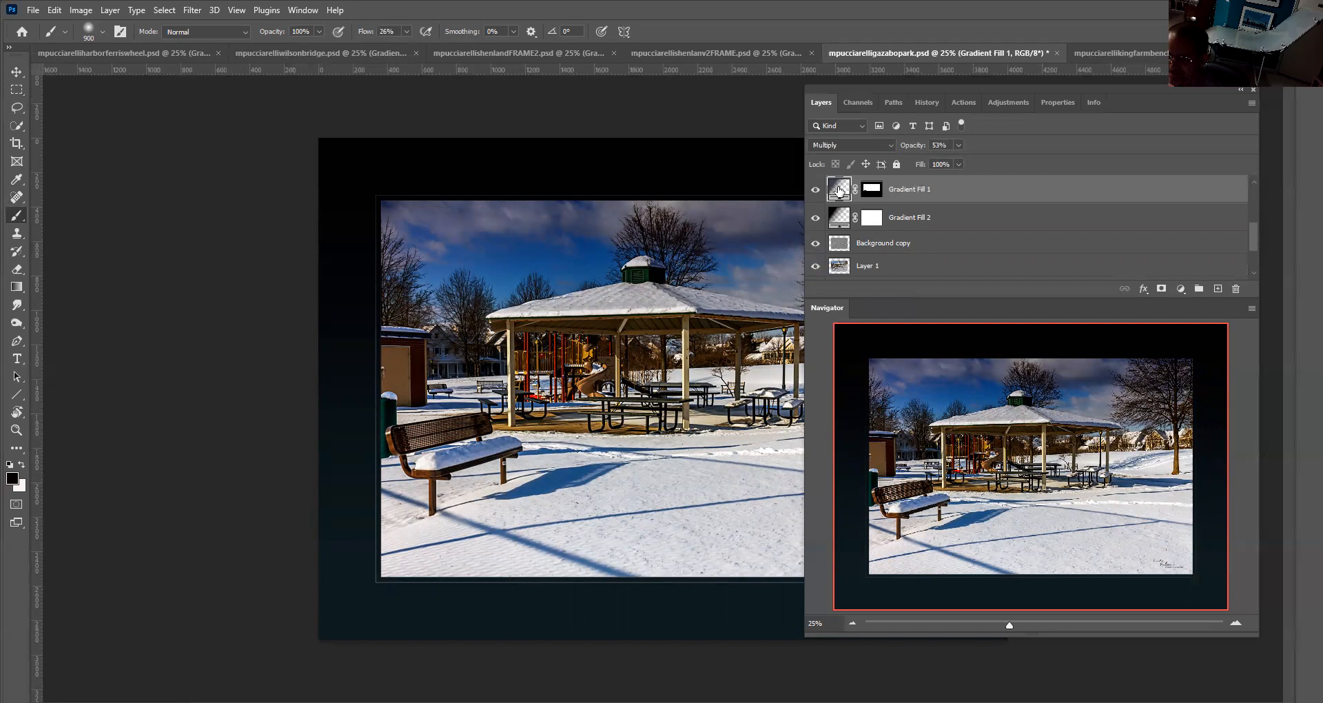
pyautogui.click(839, 229)
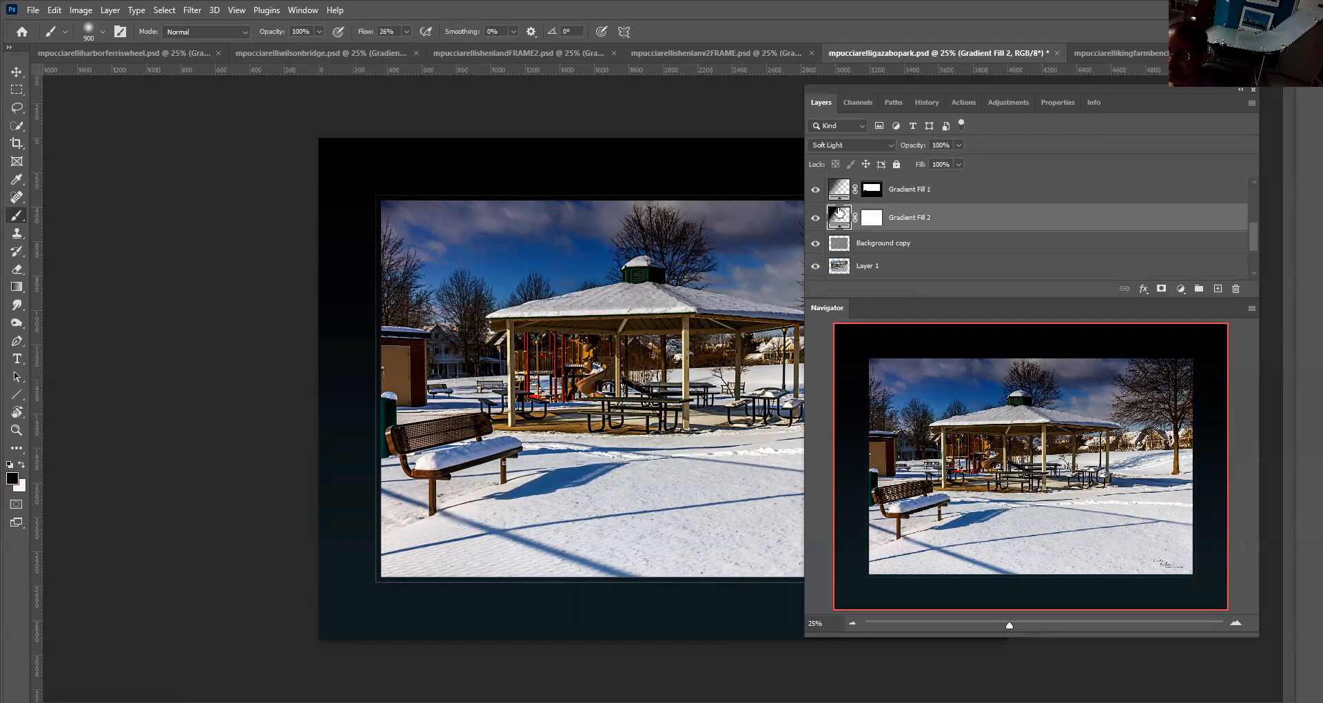
pyautogui.click(839, 186)
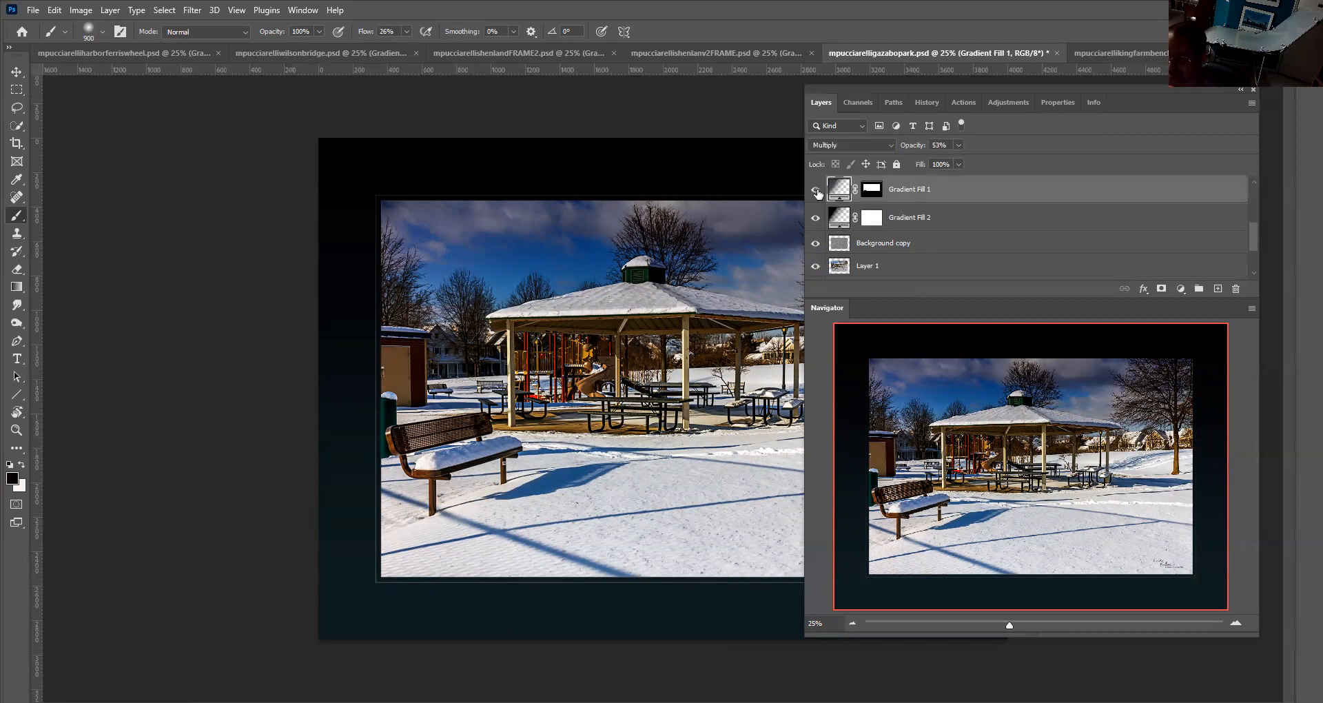
pyautogui.click(816, 191)
pyautogui.click(816, 192)
# Switch to the farm bench photo and toggle its Gradient Fill 1 layer's visibility to compare the effect
pyautogui.click(1117, 52)
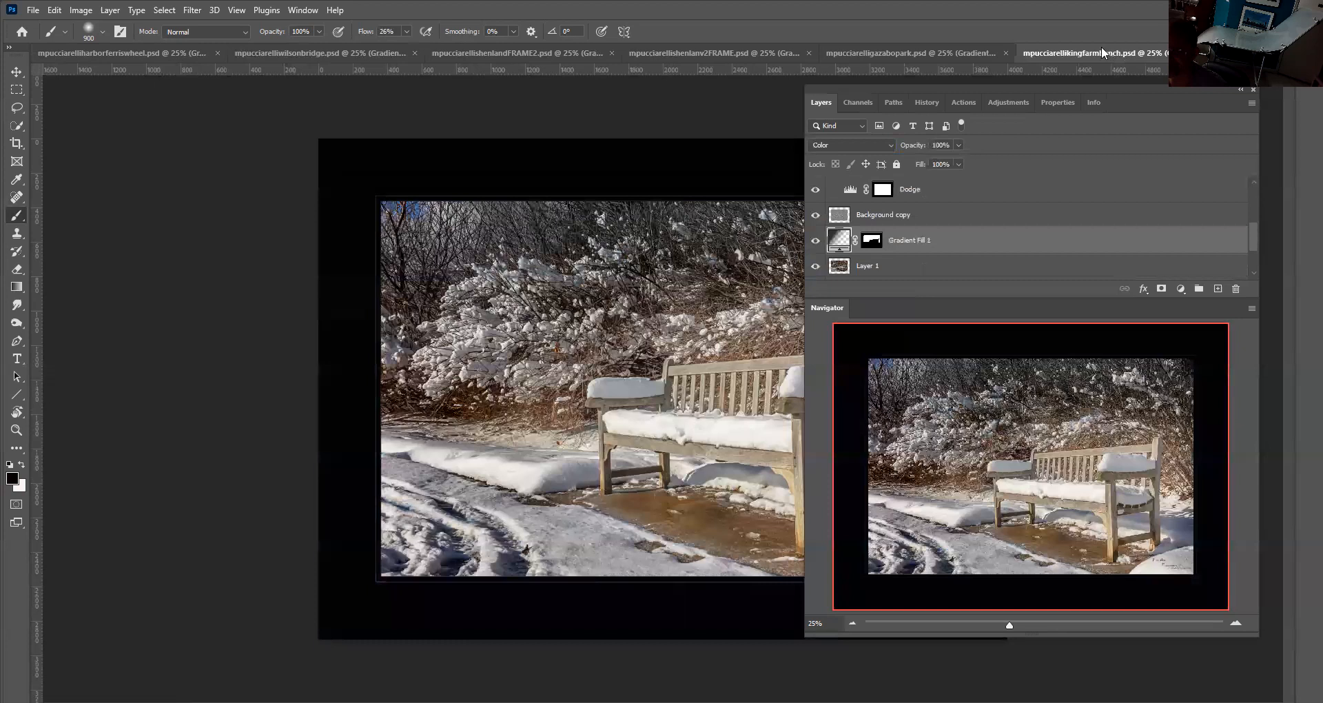
pyautogui.scroll(-1, 866, 230)
pyautogui.scroll(-1, 865, 229)
pyautogui.scroll(1, 866, 229)
pyautogui.click(816, 213)
pyautogui.click(816, 214)
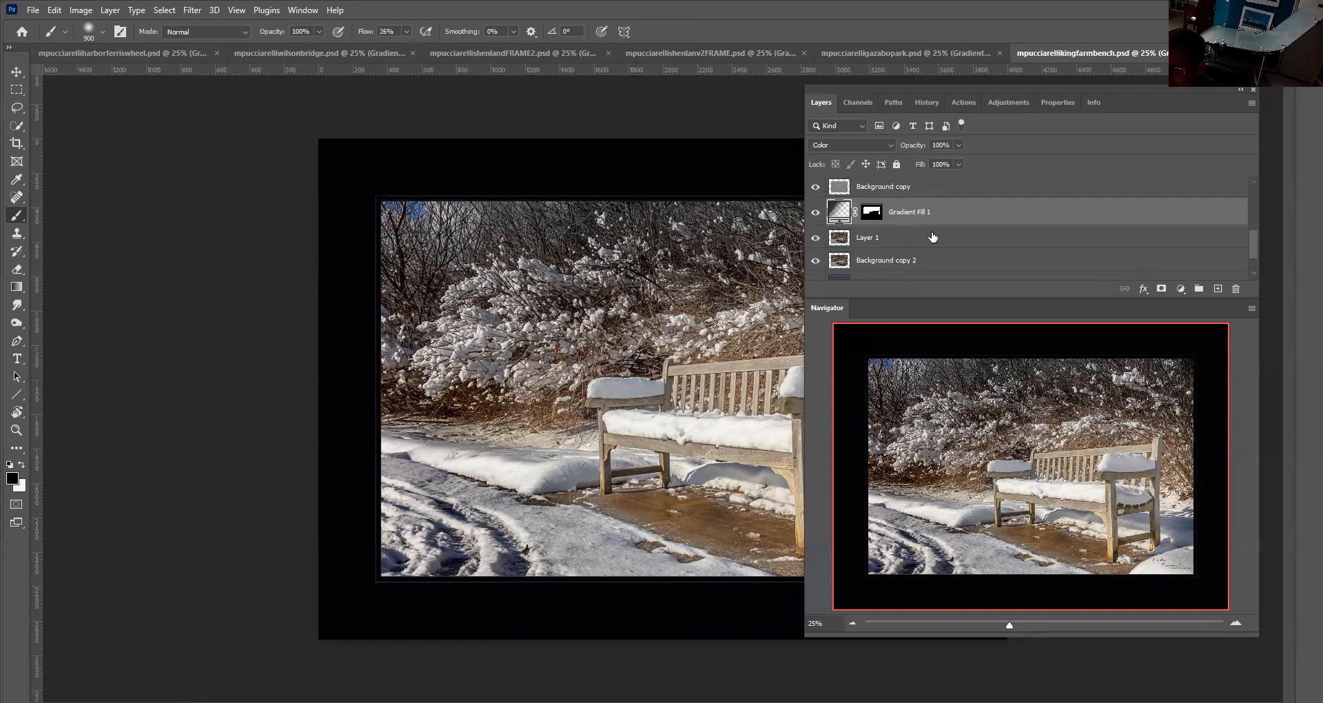
# Add a gradient fill layer above Layer 1 in the bench photo with its angle set to -90°
pyautogui.click(842, 239)
pyautogui.scroll(-2, 910, 237)
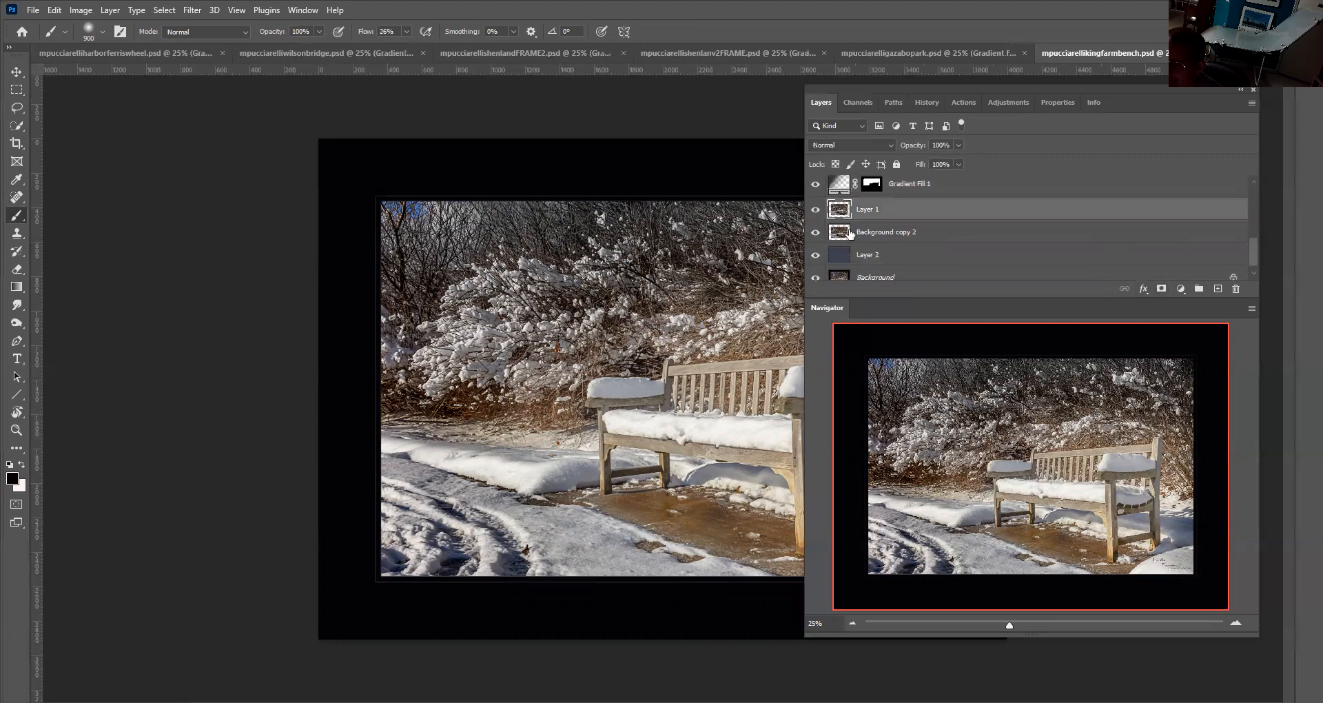
pyautogui.click(1182, 288)
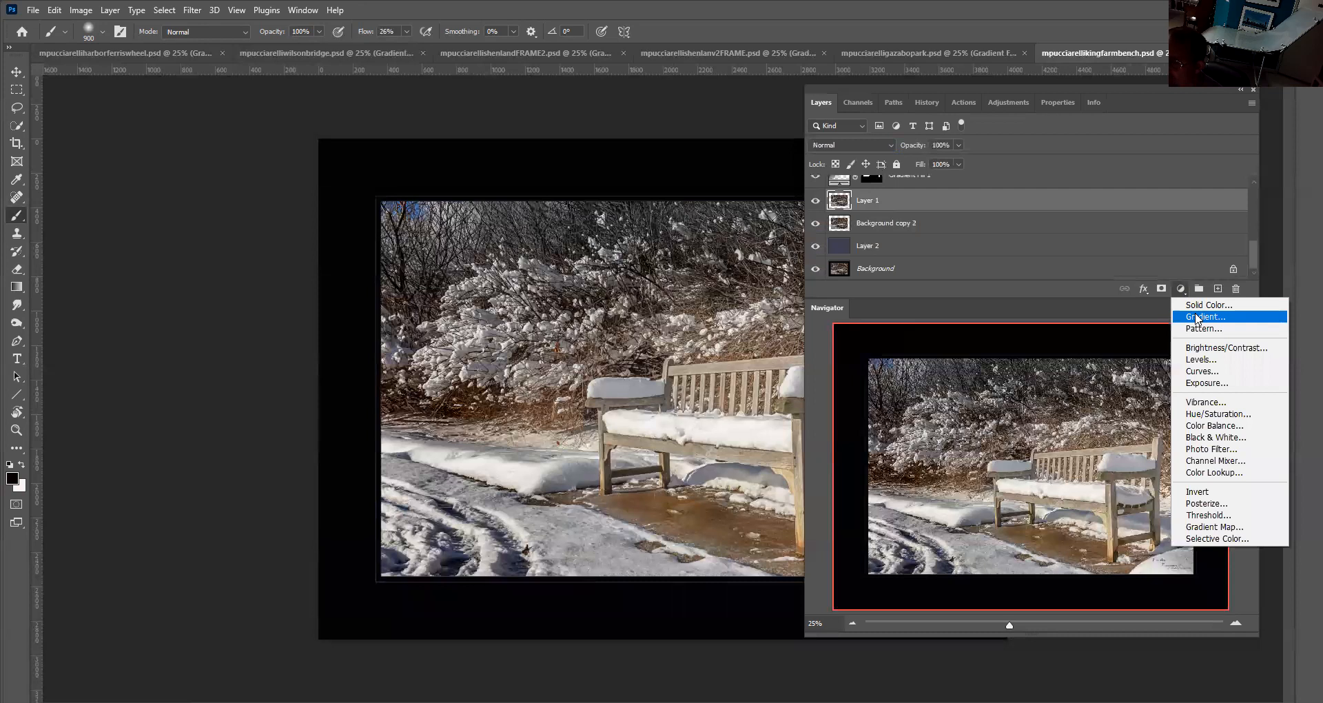
pyautogui.click(1196, 318)
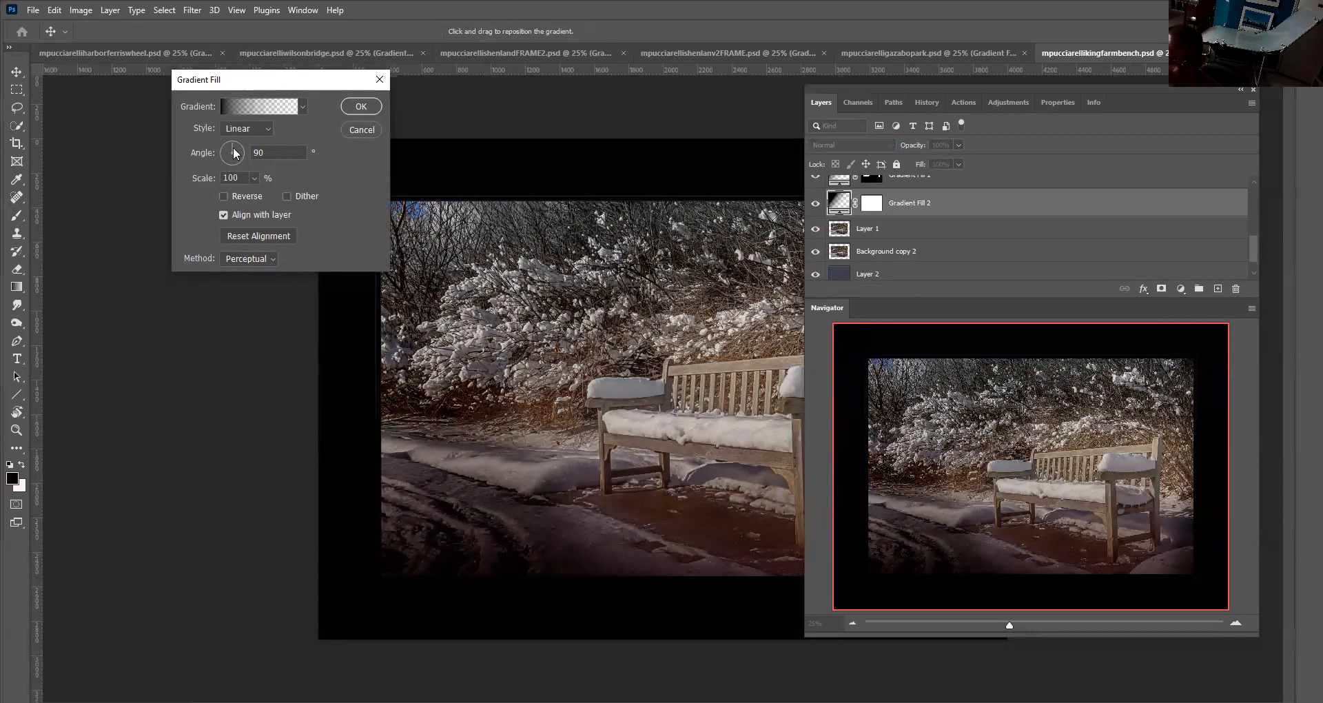
pyautogui.moveTo(233, 143); pyautogui.dragTo(229, 160)
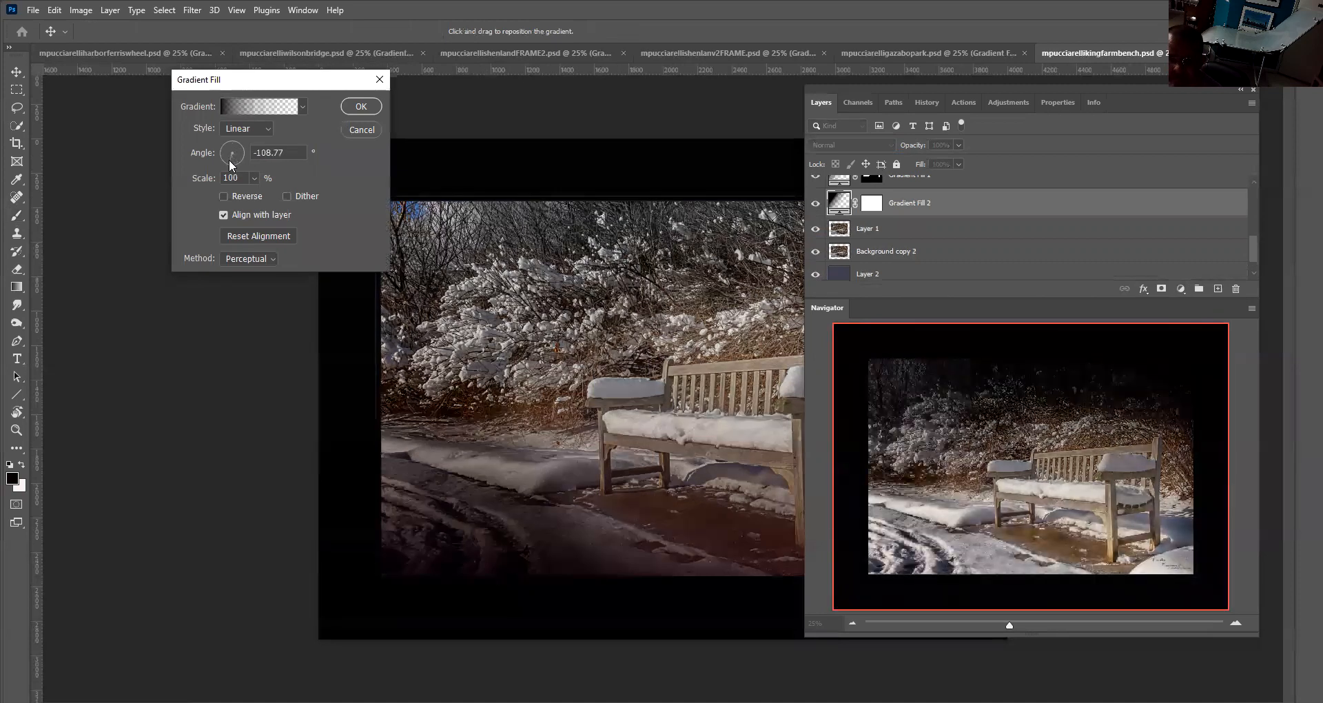
pyautogui.click(279, 152)
pyautogui.write('-90')
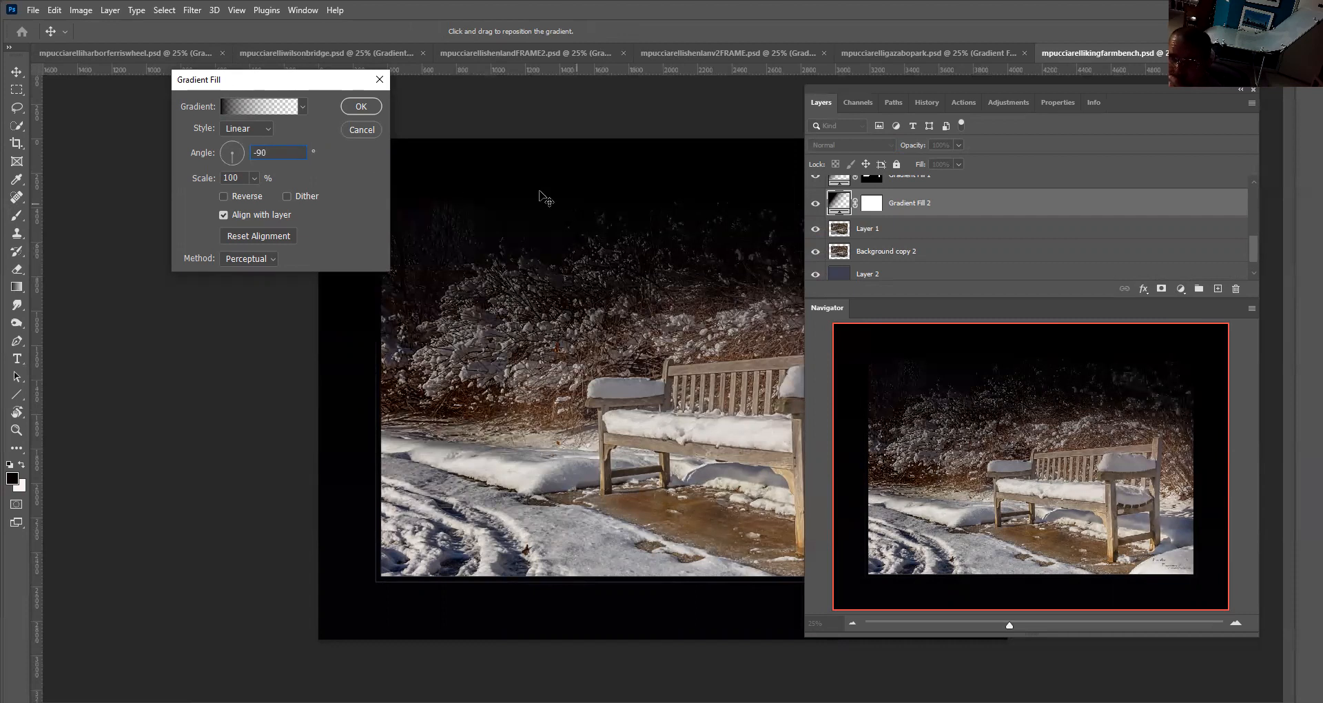
pyautogui.click(361, 106)
pyautogui.press('b')
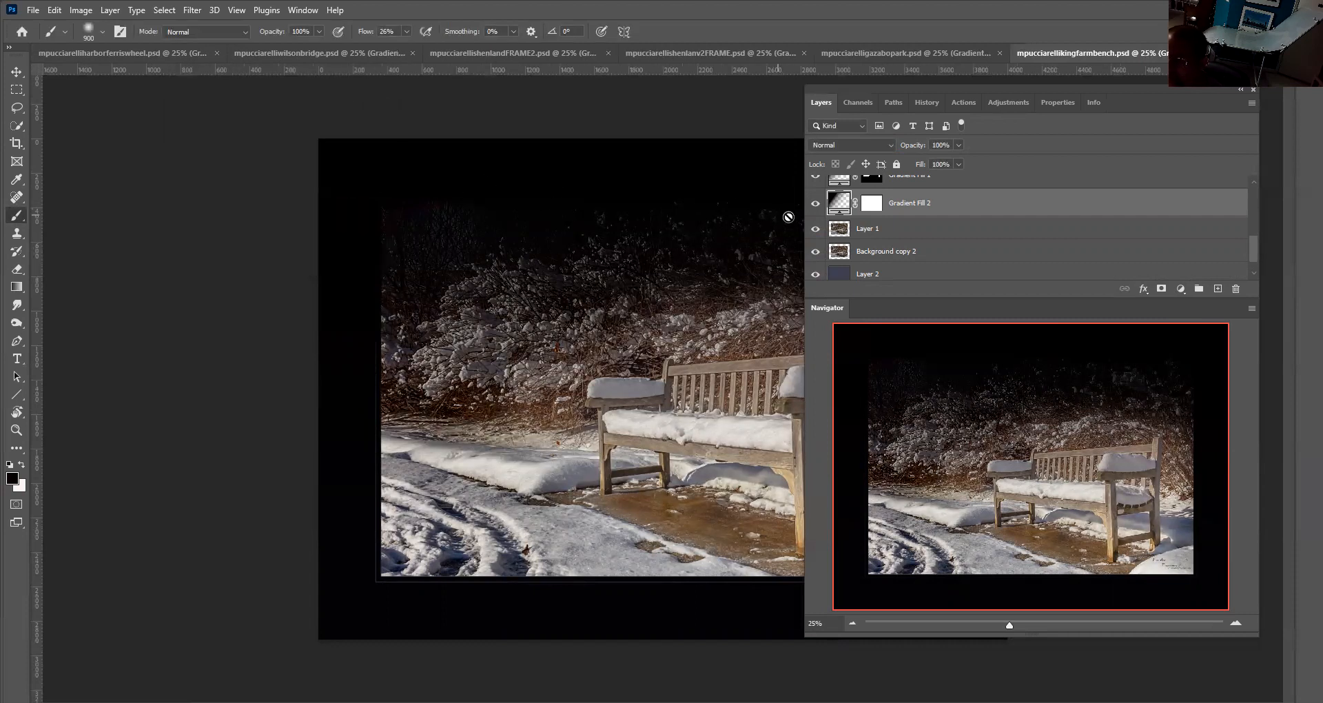
# Set the bench photo's Gradient Fill 2 to Soft Light blend mode at 49% opacity
pyautogui.scroll(2, 886, 219)
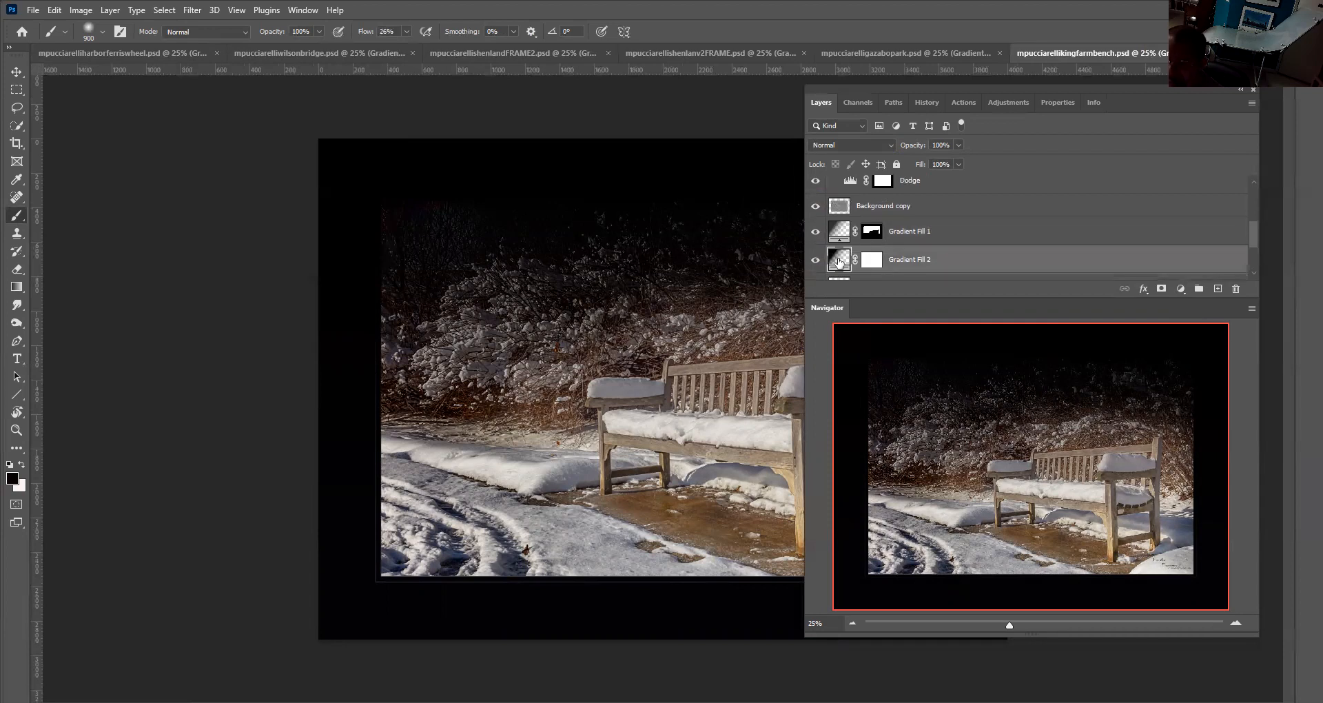
pyautogui.click(888, 147)
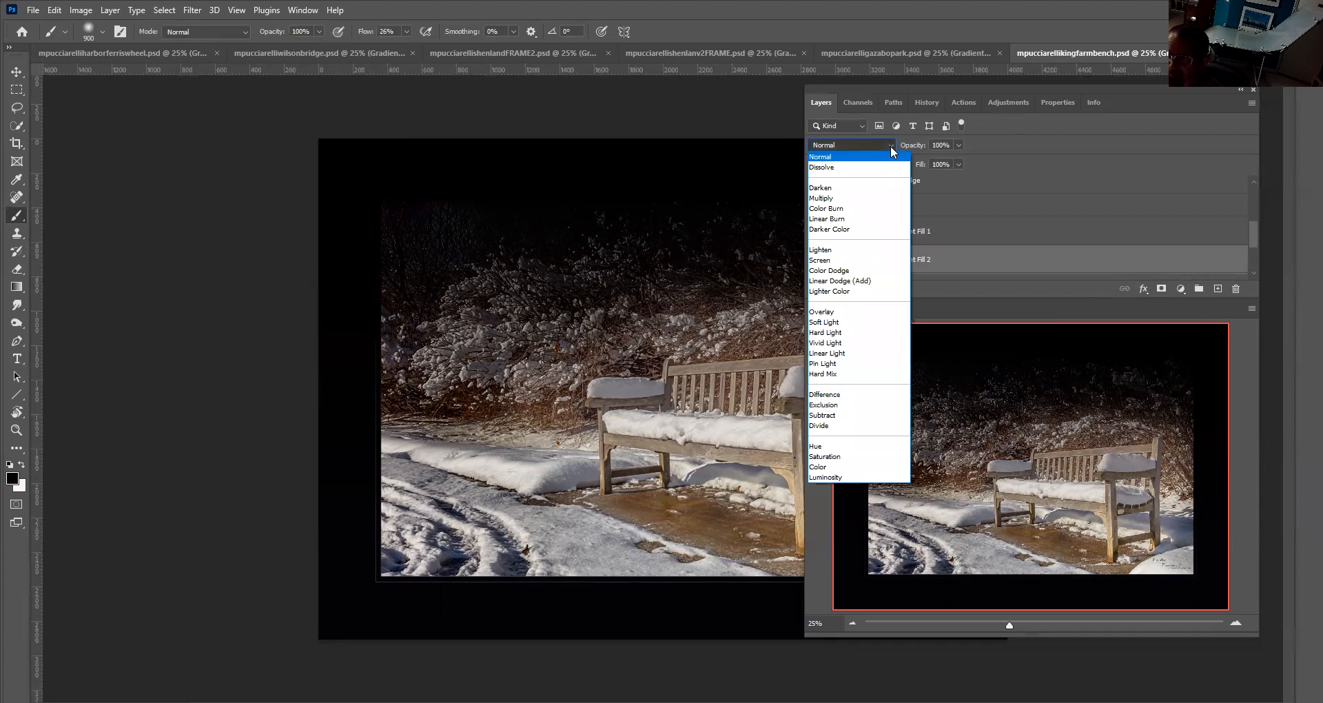
pyautogui.press('Down')
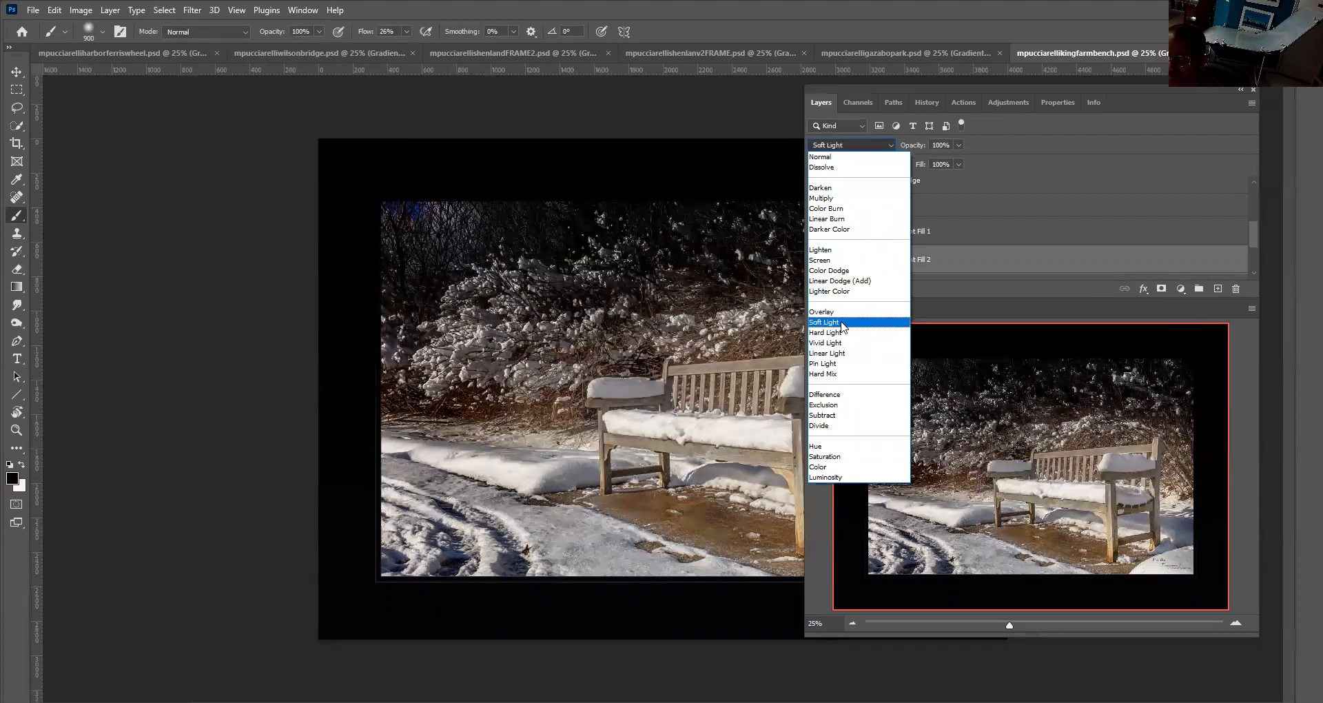
pyautogui.click(842, 322)
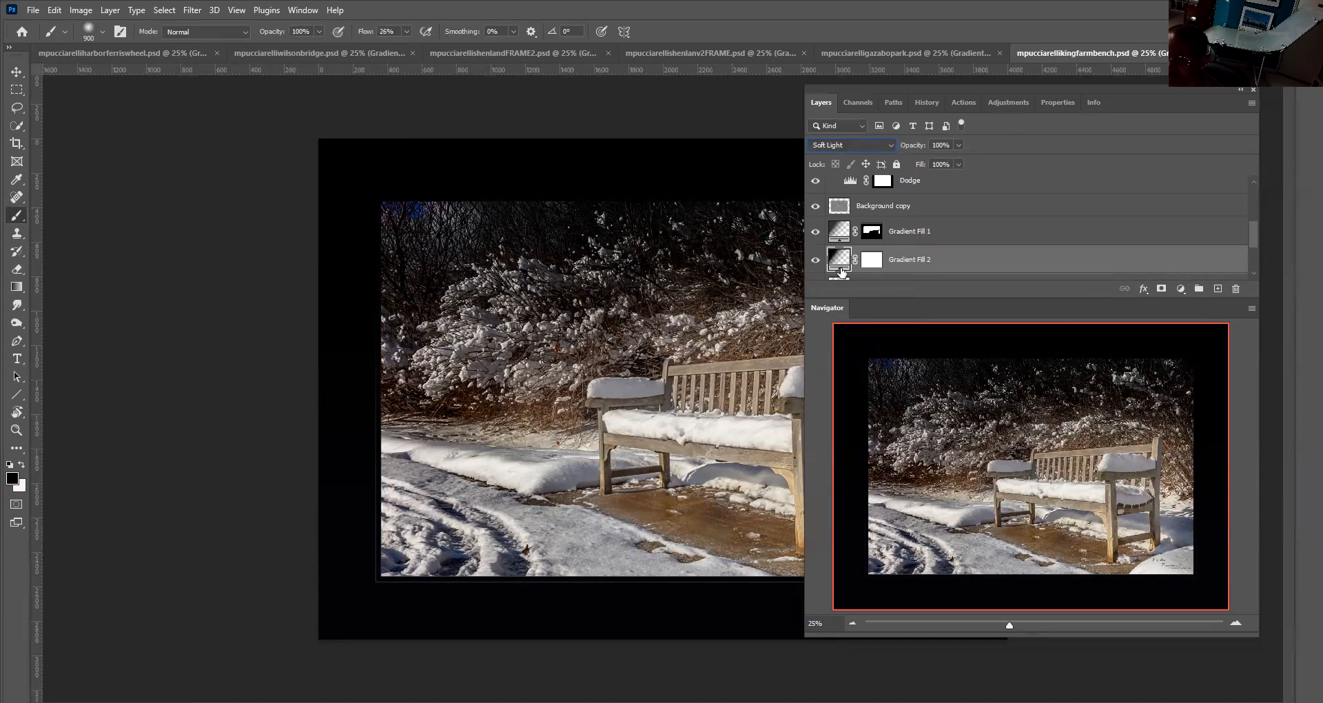
pyautogui.moveTo(959, 142); pyautogui.dragTo(926, 163)
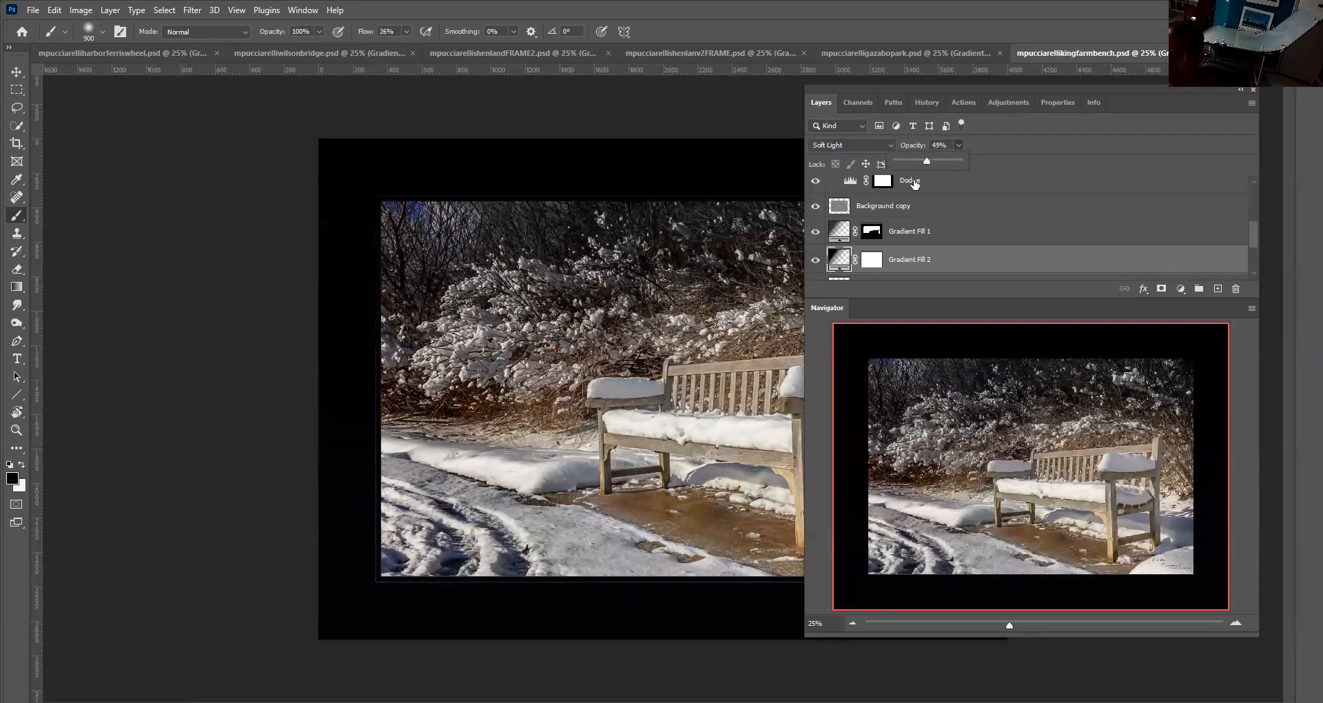
# Toggle the bench photo's Gradient Fill 1 visibility and switch to the ferris wheel photo's layers
pyautogui.click(816, 232)
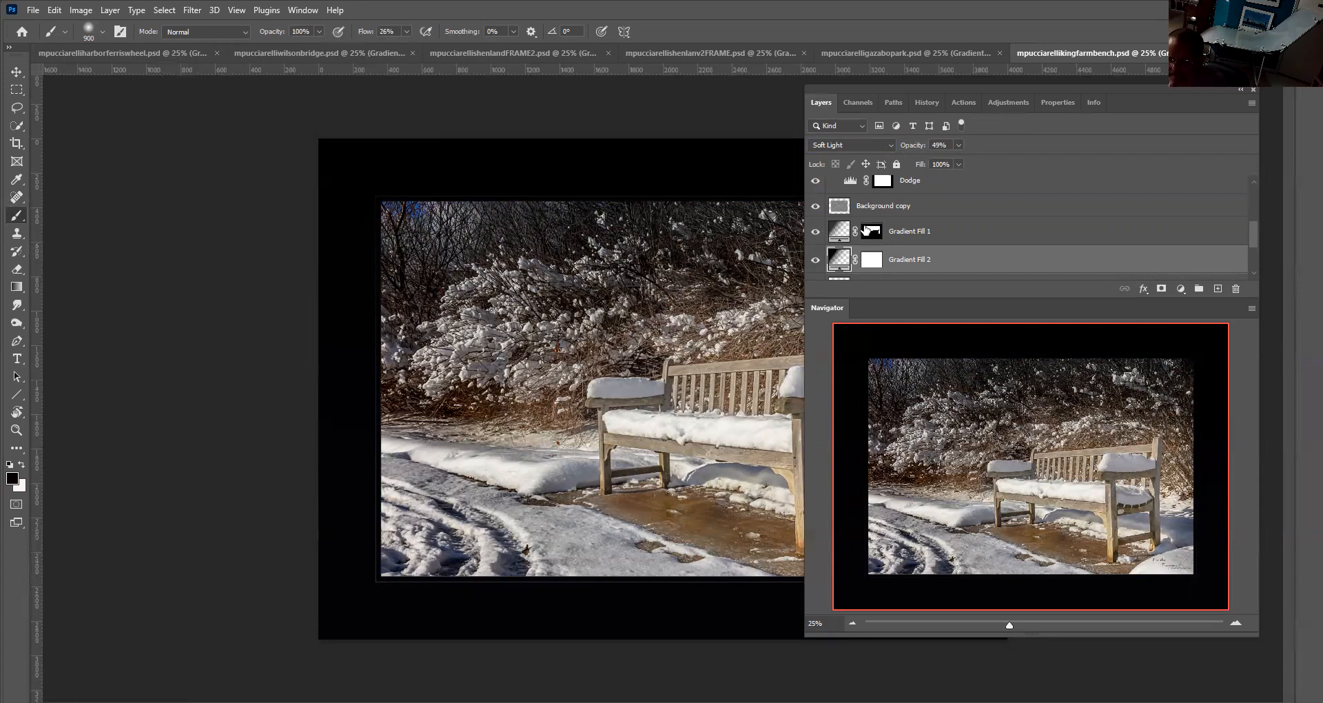
pyautogui.scroll(-1, 890, 231)
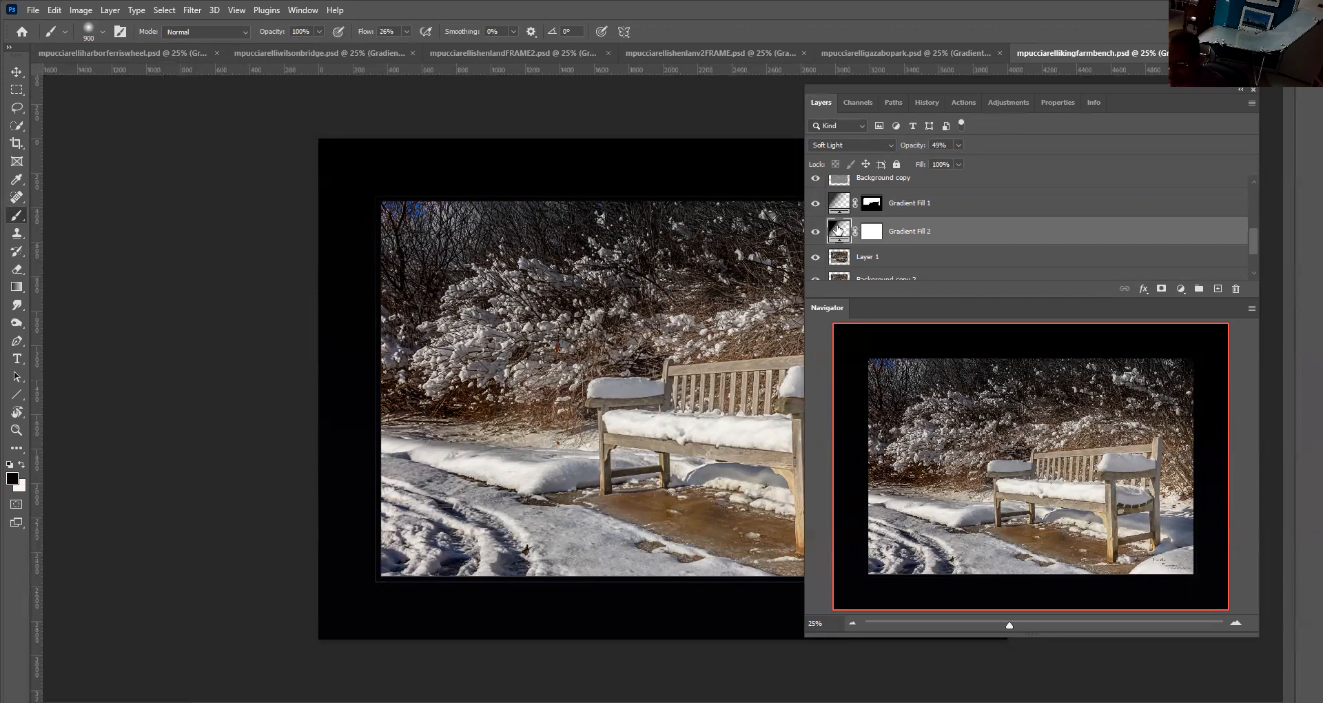
pyautogui.click(77, 54)
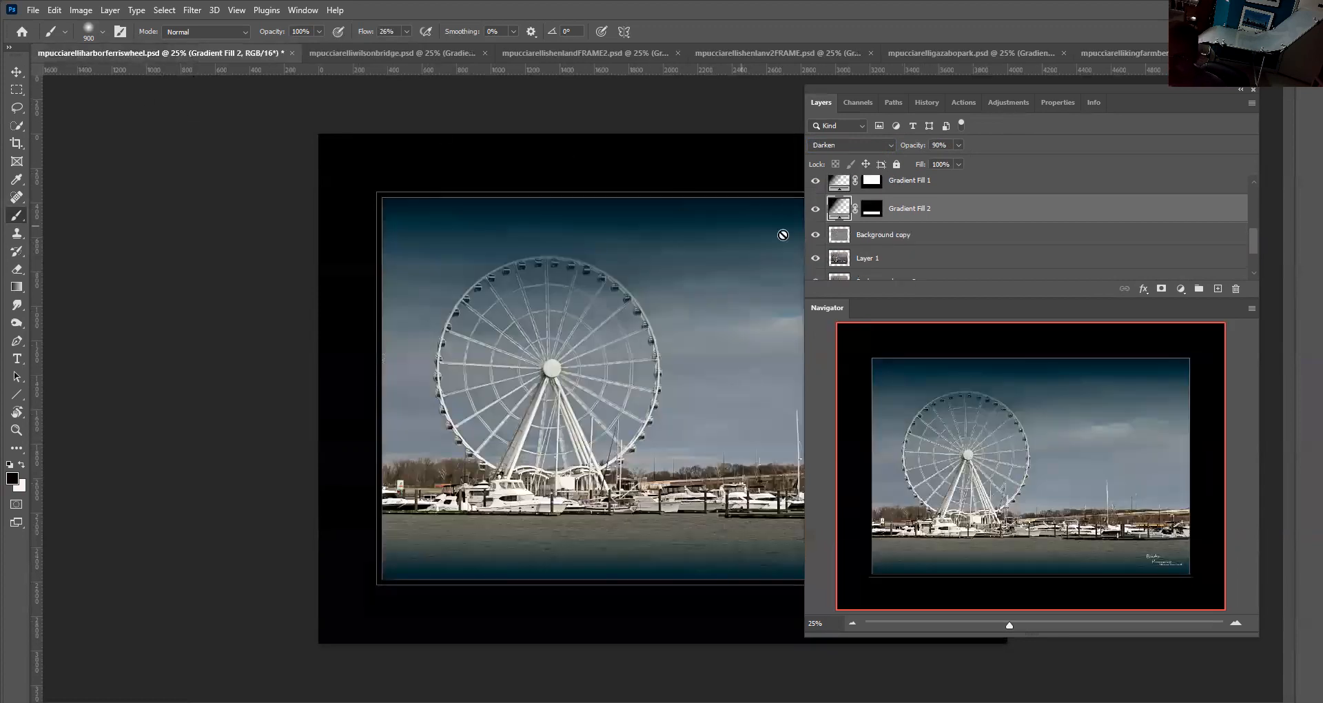
pyautogui.scroll(-2, 870, 232)
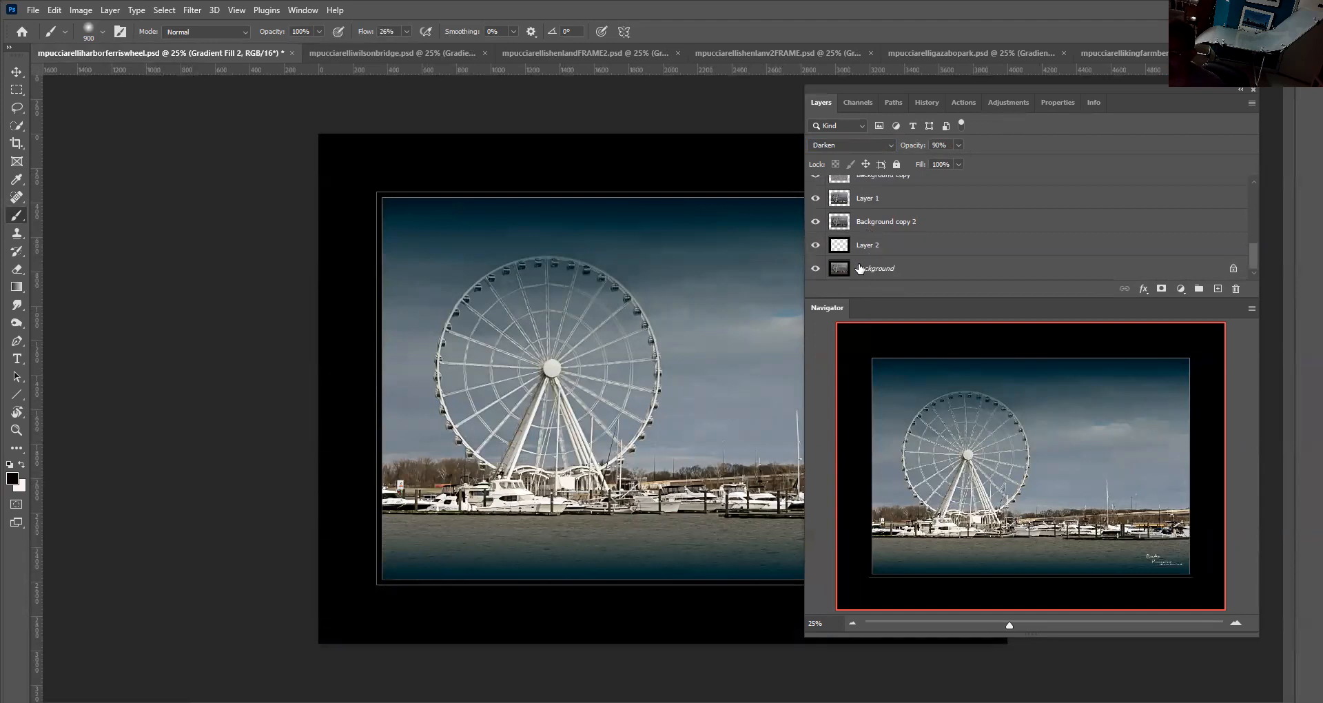
pyautogui.scroll(2, 888, 234)
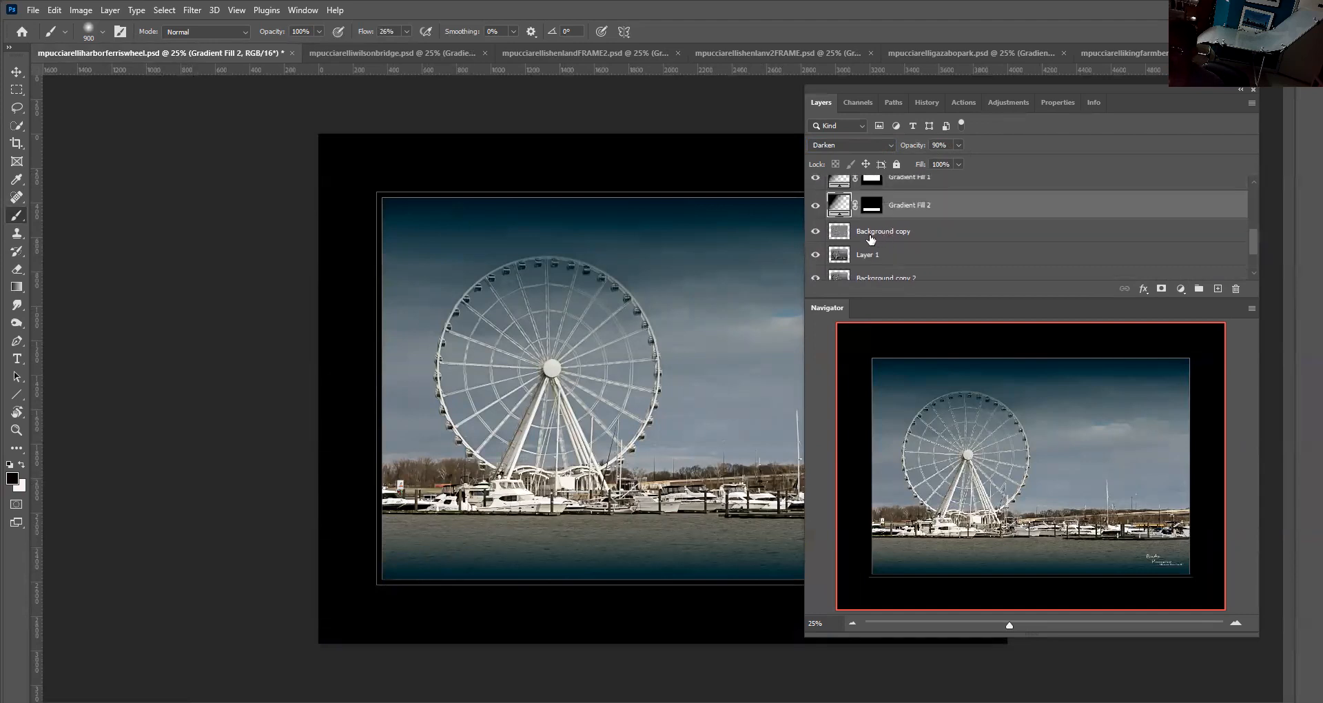
# Select the ferris wheel photo's Background copy layer and hide its Gradient Fill 1 and Gradient Fill 2 layers
pyautogui.click(871, 232)
pyautogui.click(815, 204)
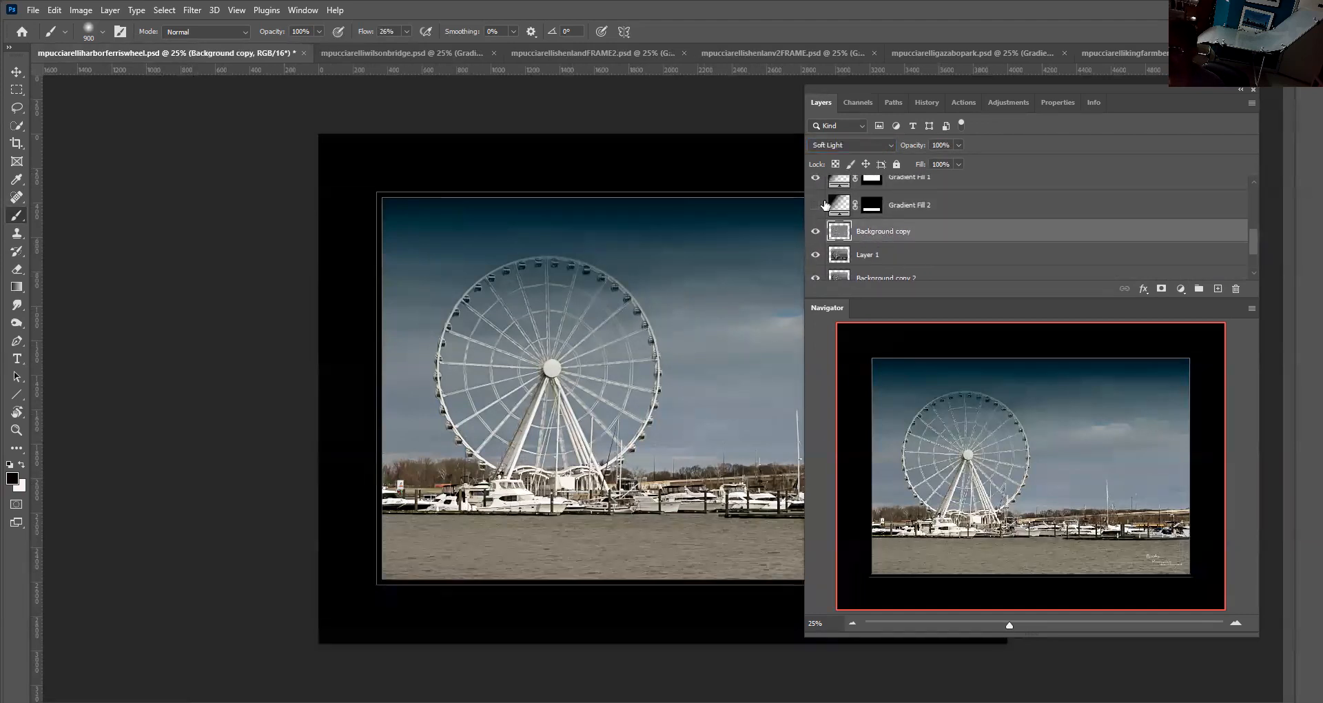
pyautogui.scroll(1, 815, 209)
pyautogui.click(815, 207)
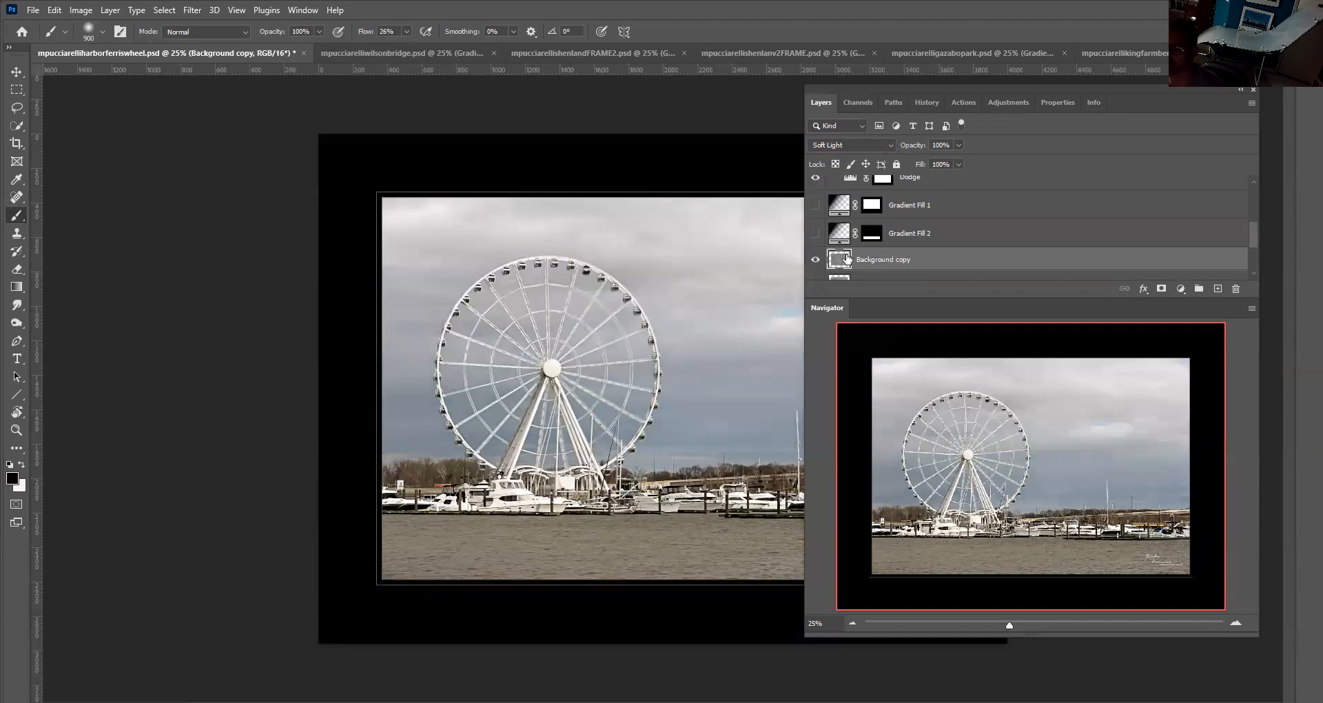
pyautogui.scroll(-1, 847, 259)
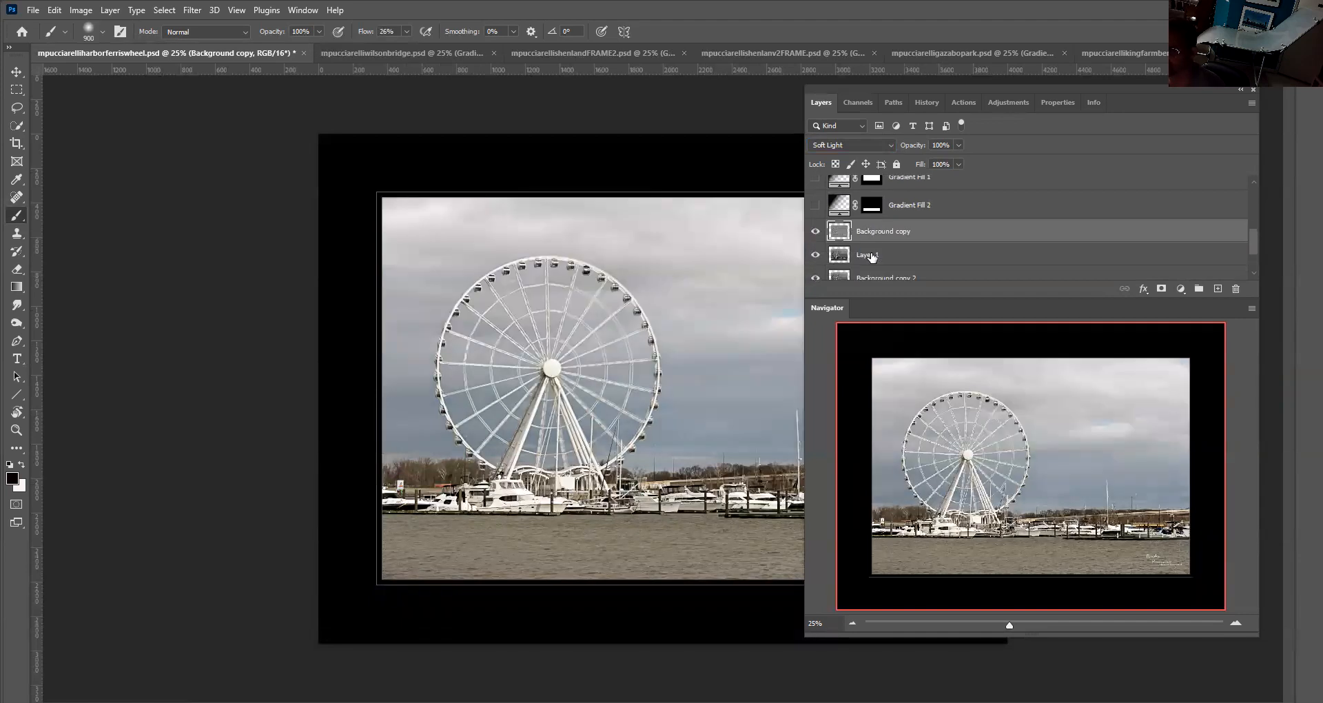
# Add a gradient fill layer above Background copy with its angle set to 16.15°
pyautogui.click(1181, 288)
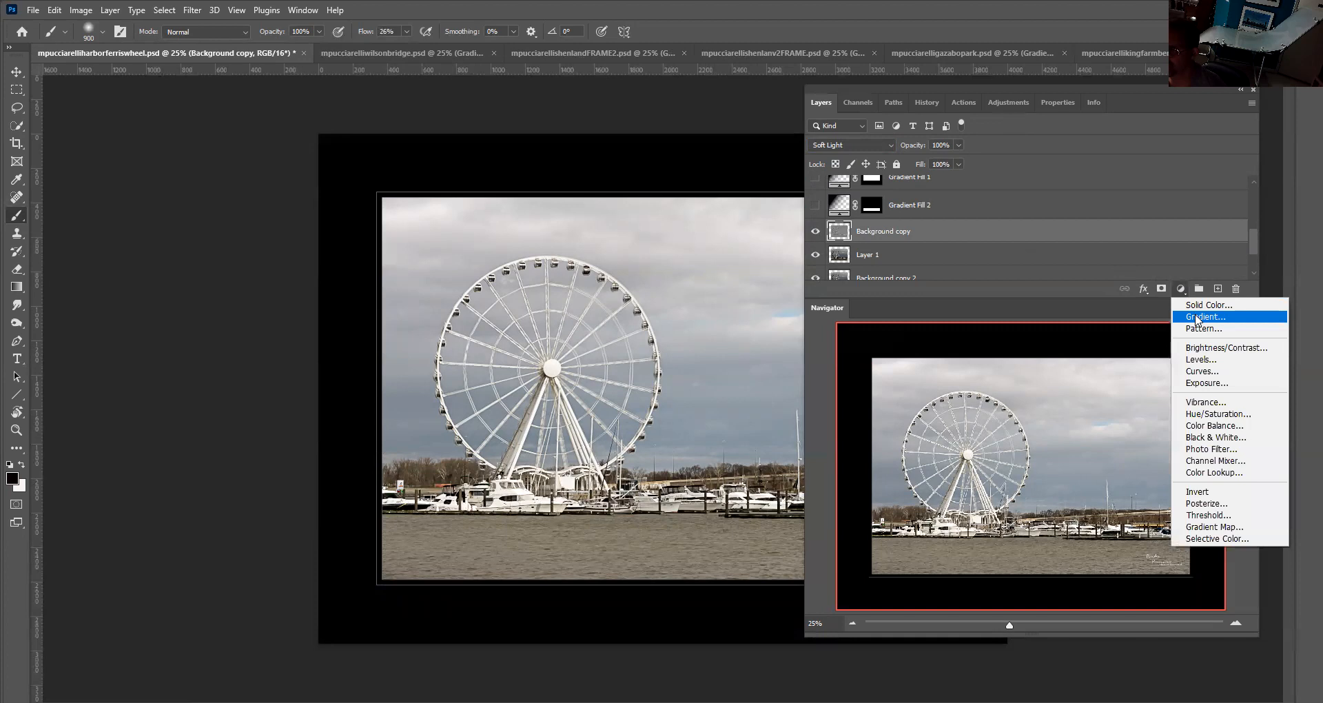
pyautogui.click(1197, 318)
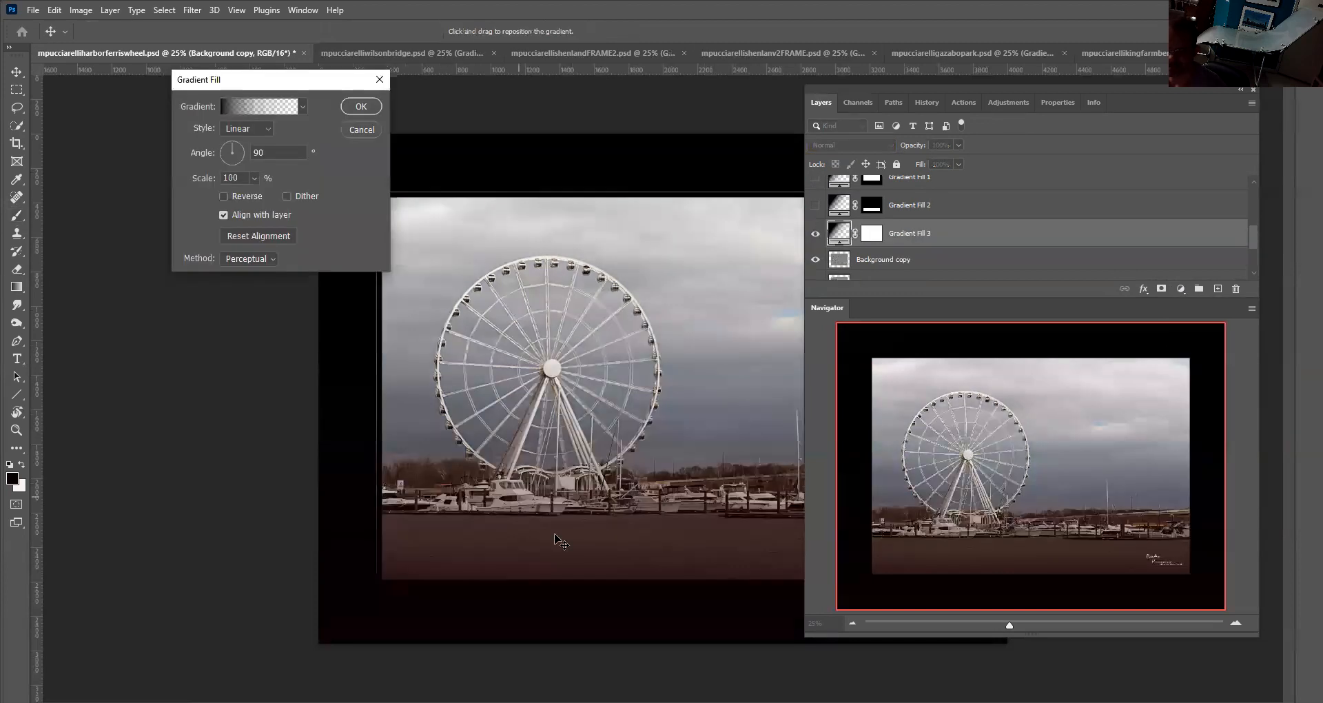
pyautogui.moveTo(236, 152); pyautogui.dragTo(240, 155)
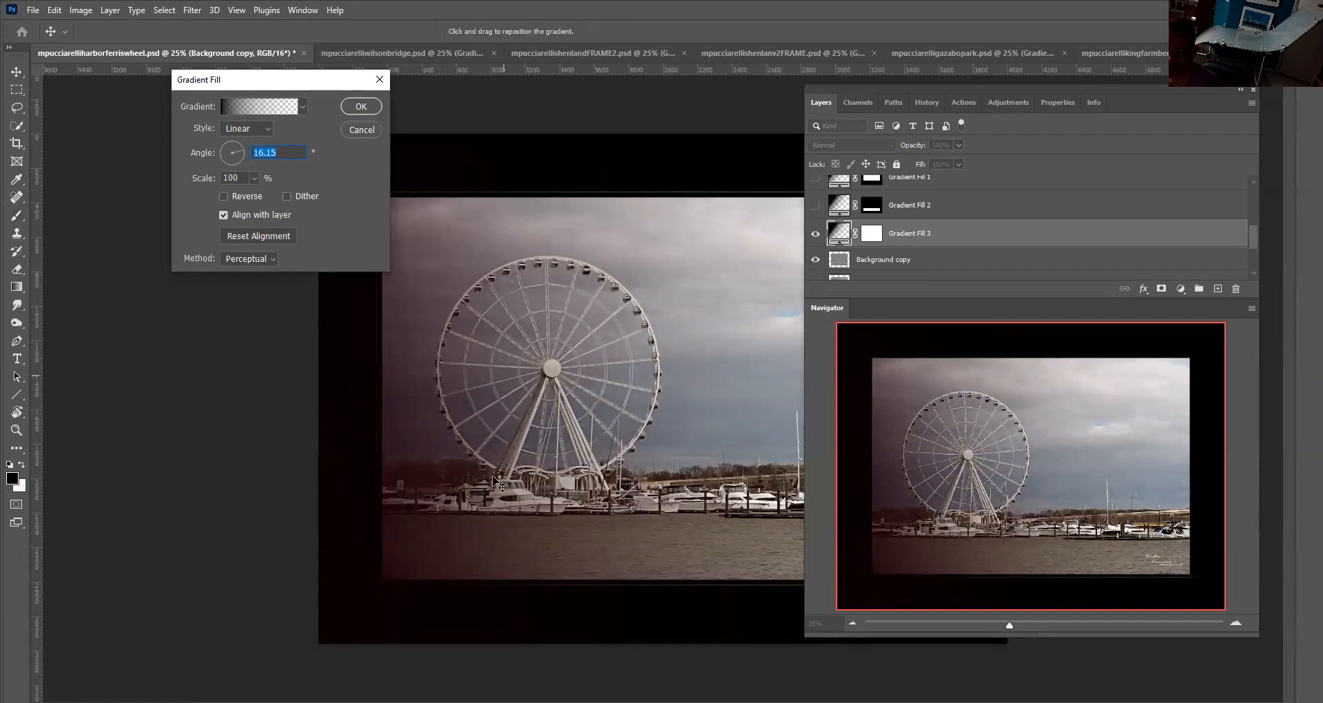
pyautogui.click(362, 106)
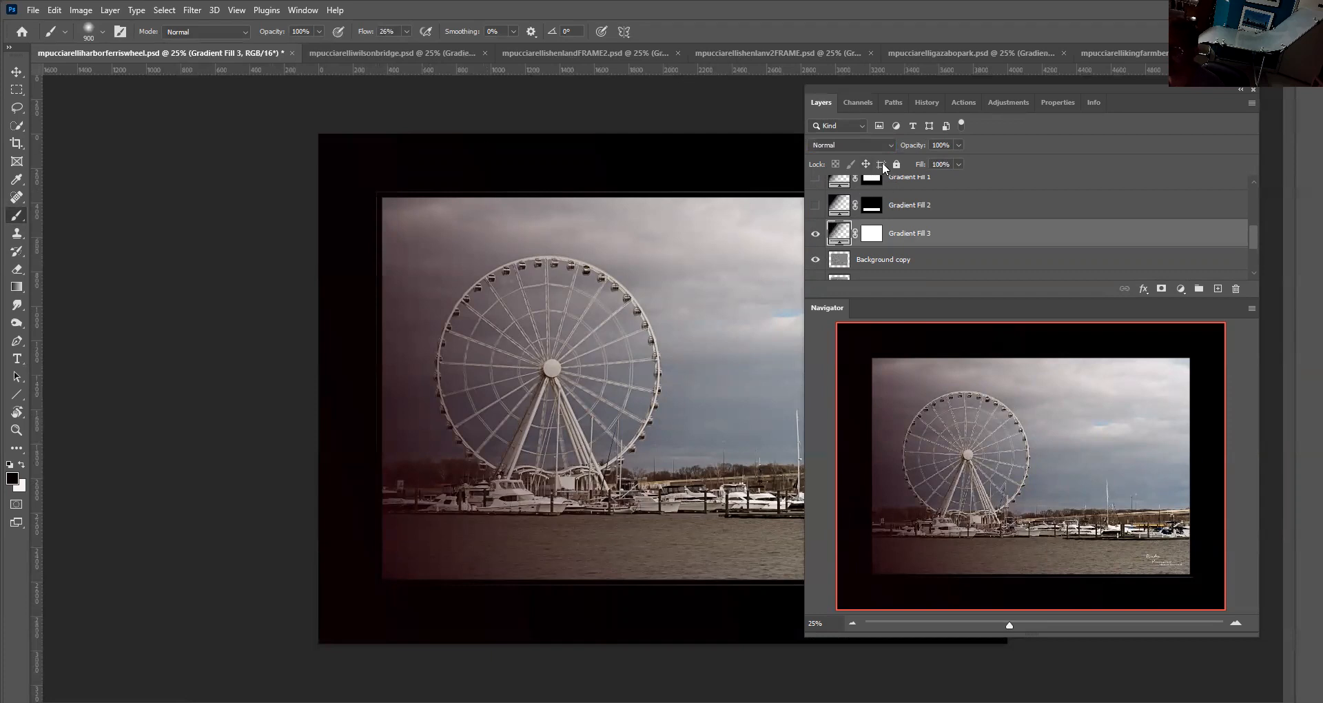
# Set the Gradient Fill 3 layer's blend mode to Multiply
pyautogui.click(958, 145)
pyautogui.moveTo(955, 159); pyautogui.dragTo(1002, 155)
pyautogui.click(891, 142)
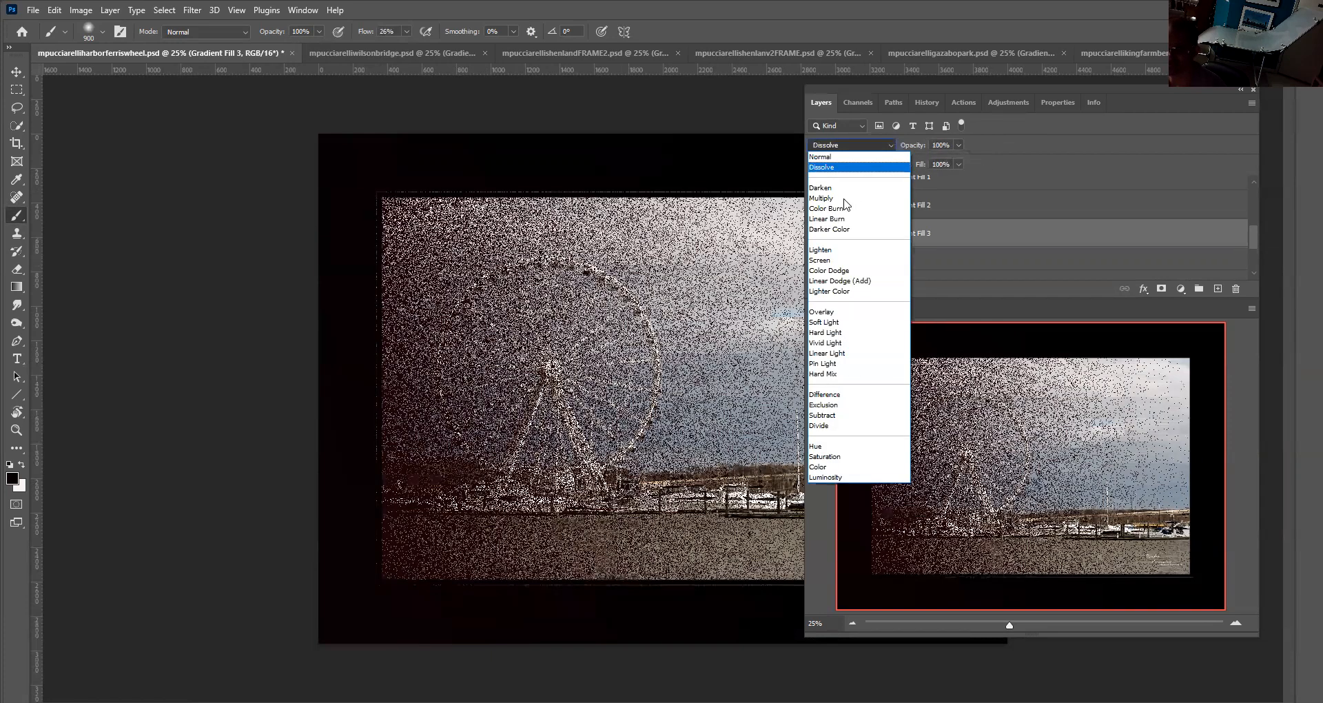
pyautogui.click(844, 198)
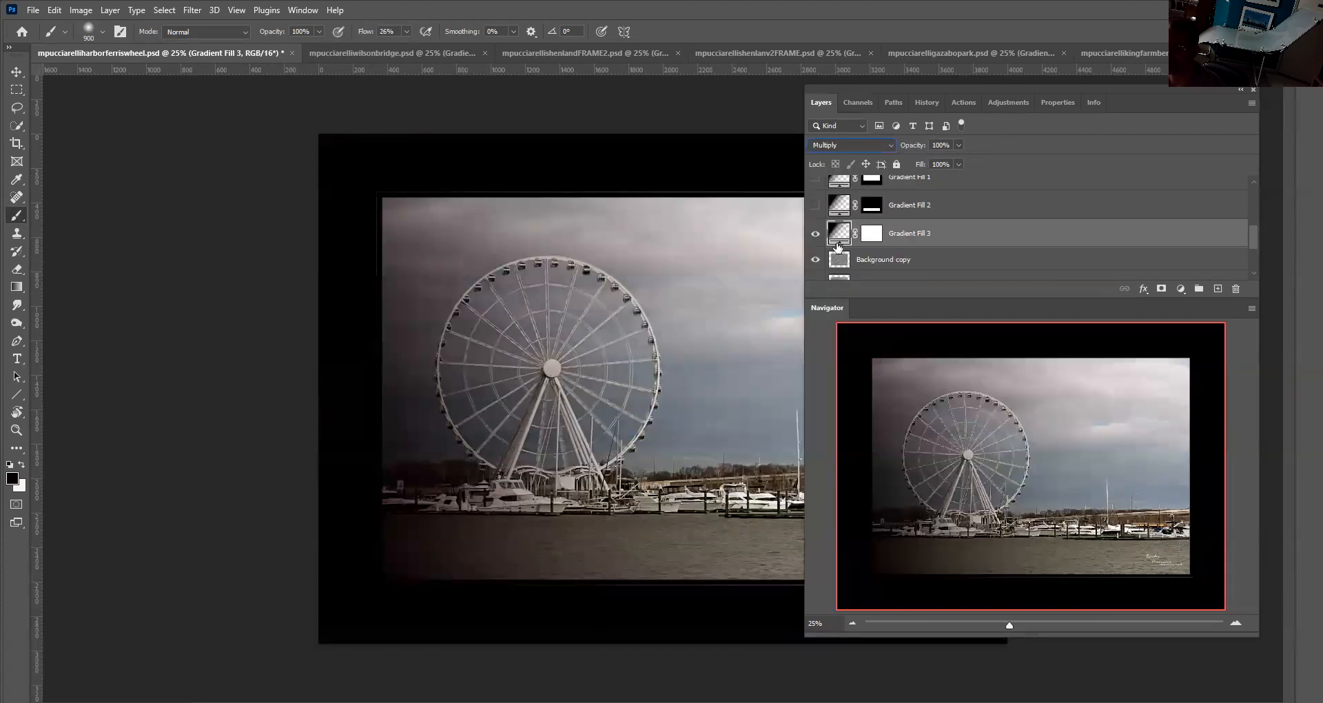
# Duplicate the Gradient Fill 3 layer
pyautogui.rightClick(839, 236)
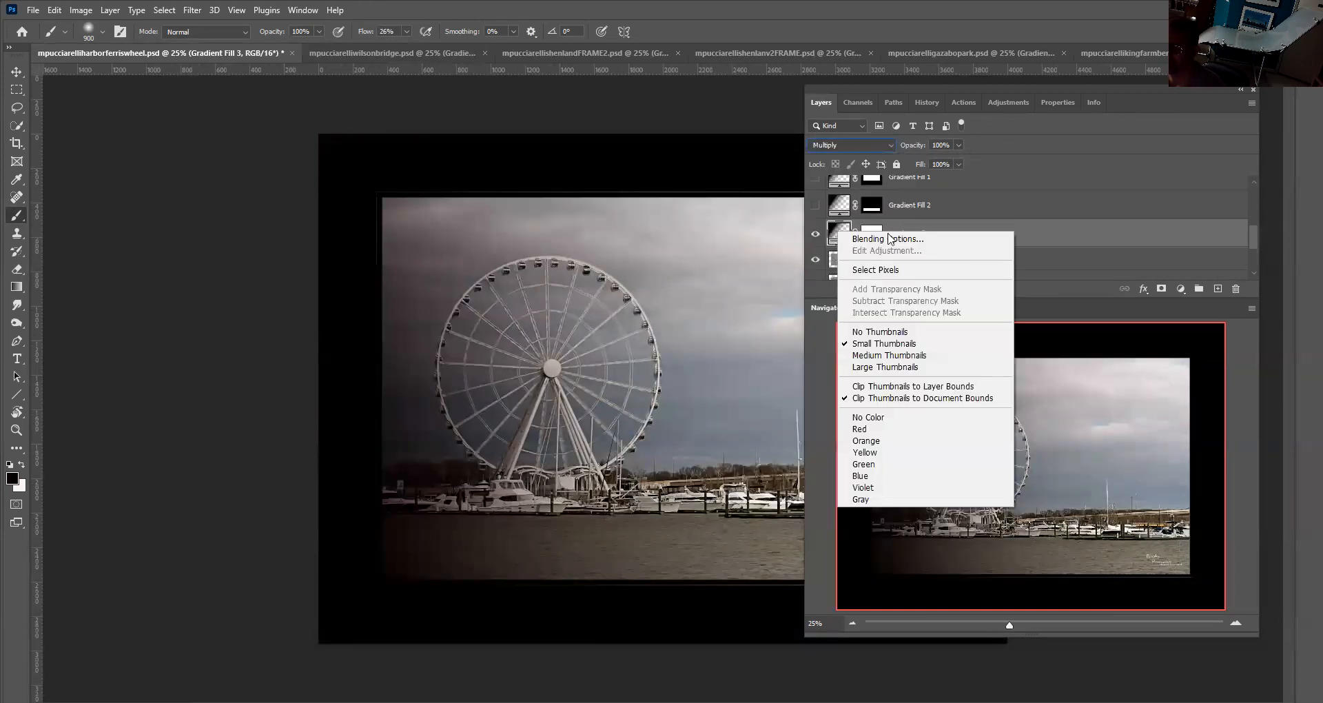
pyautogui.click(832, 228)
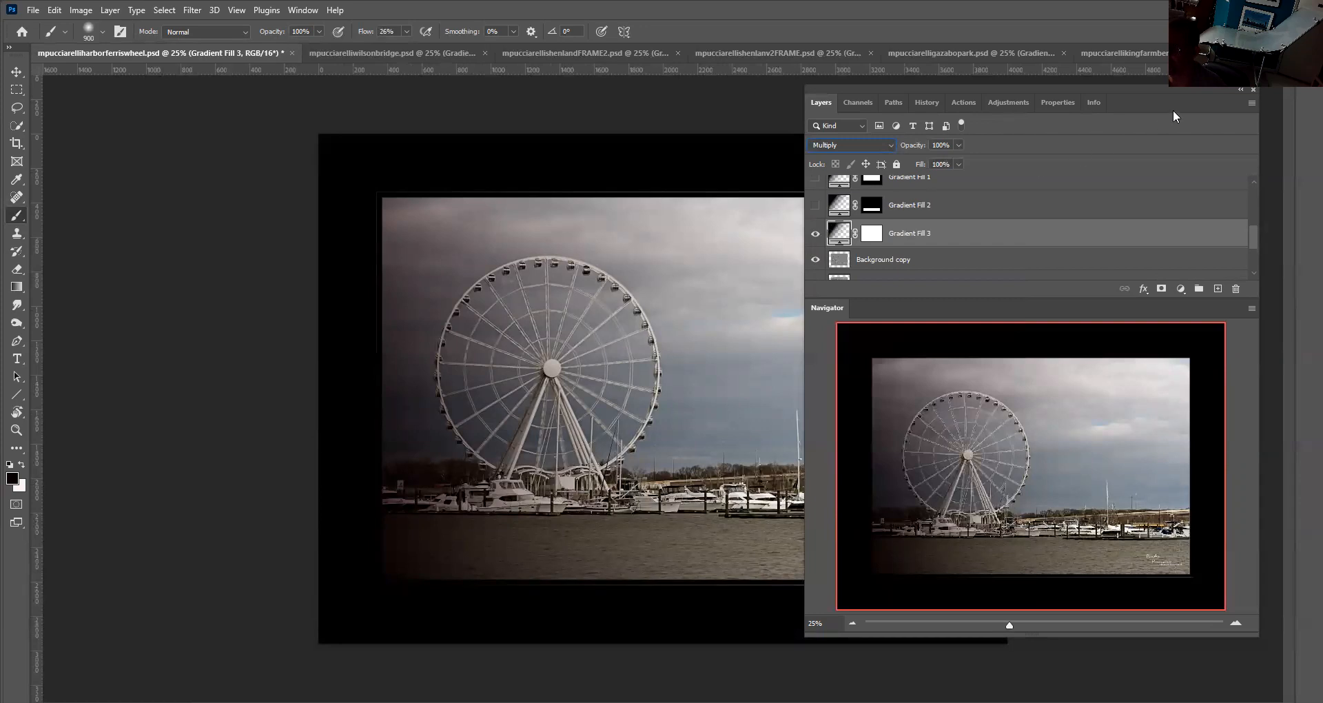
pyautogui.click(1250, 102)
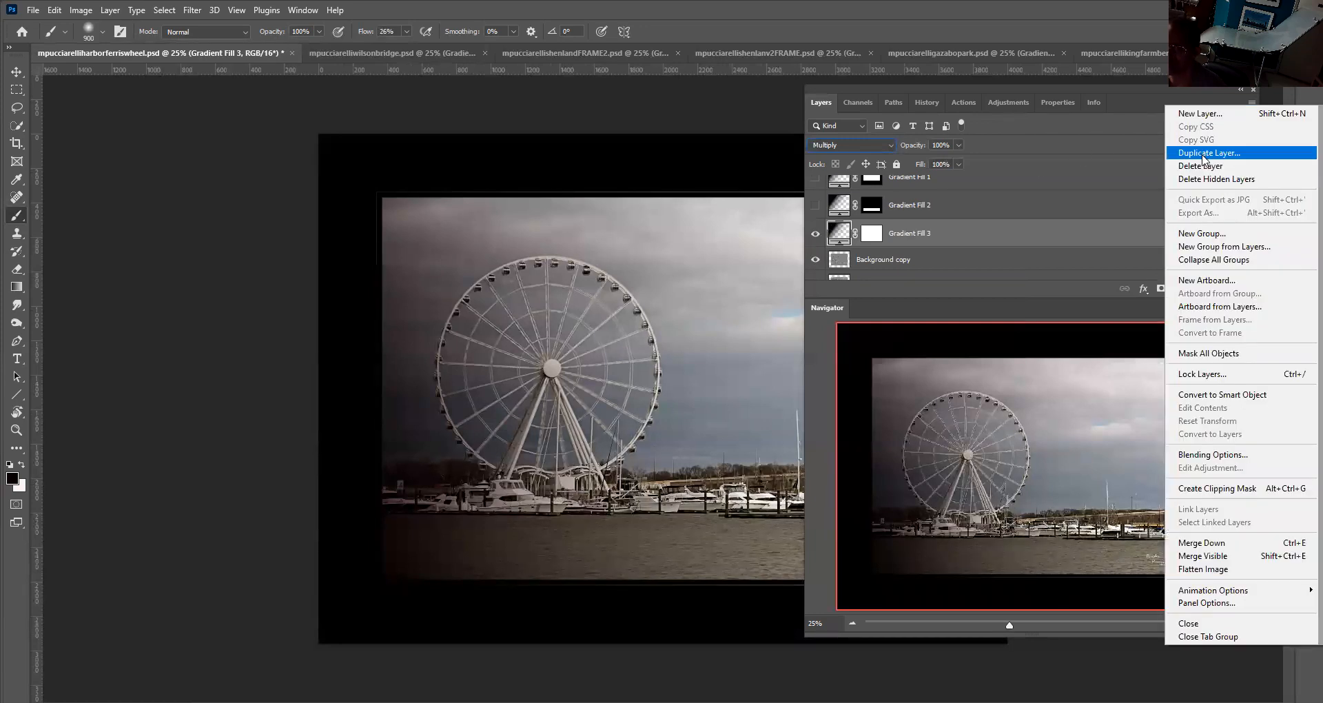
pyautogui.click(1205, 158)
pyautogui.click(786, 187)
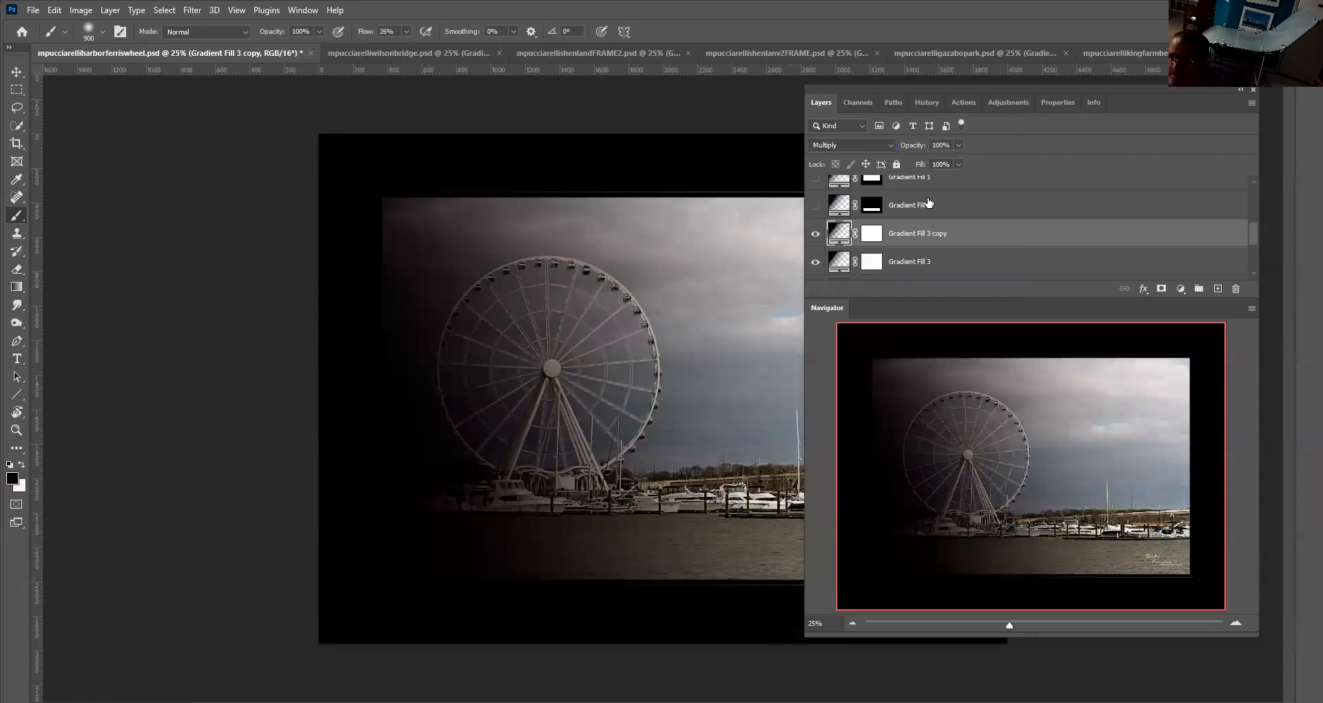
# Set the Gradient Fill 3 copy layer's blend mode to Screen and review its gradient fill settings without changing them
pyautogui.click(959, 148)
pyautogui.moveTo(958, 159); pyautogui.dragTo(993, 164)
pyautogui.click(892, 144)
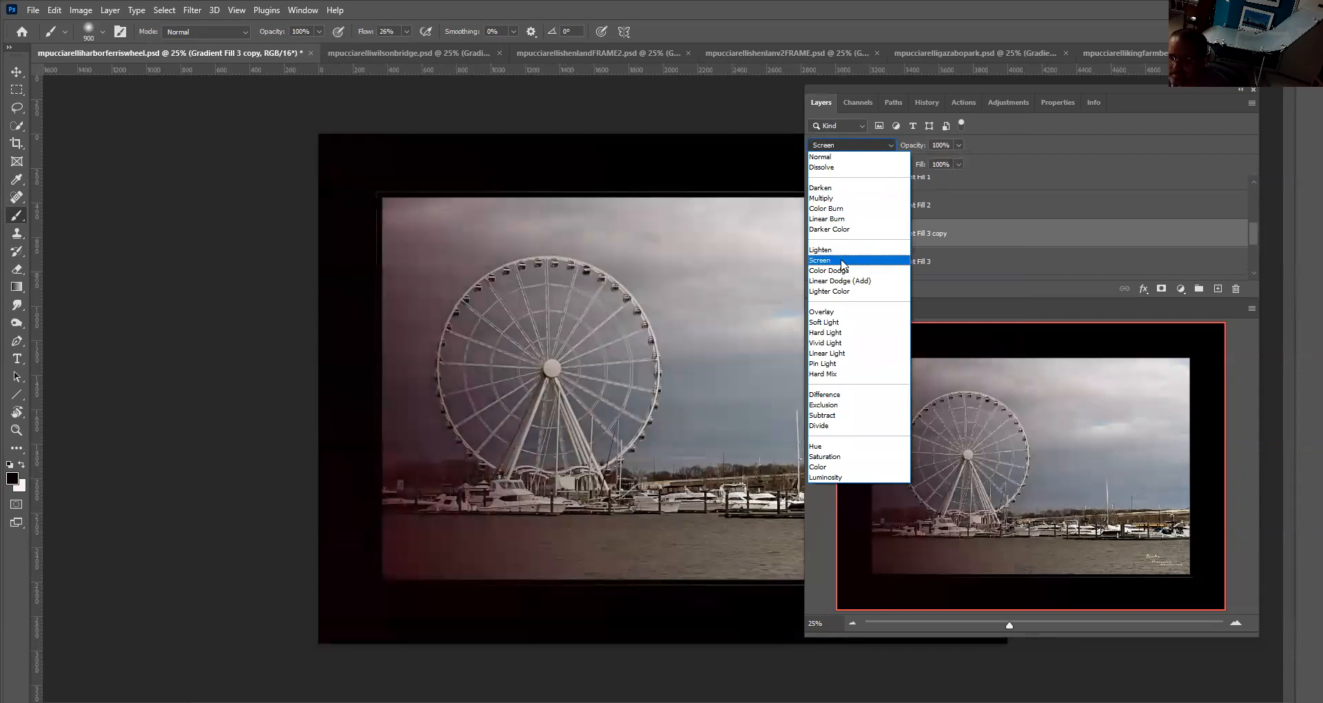
pyautogui.click(841, 262)
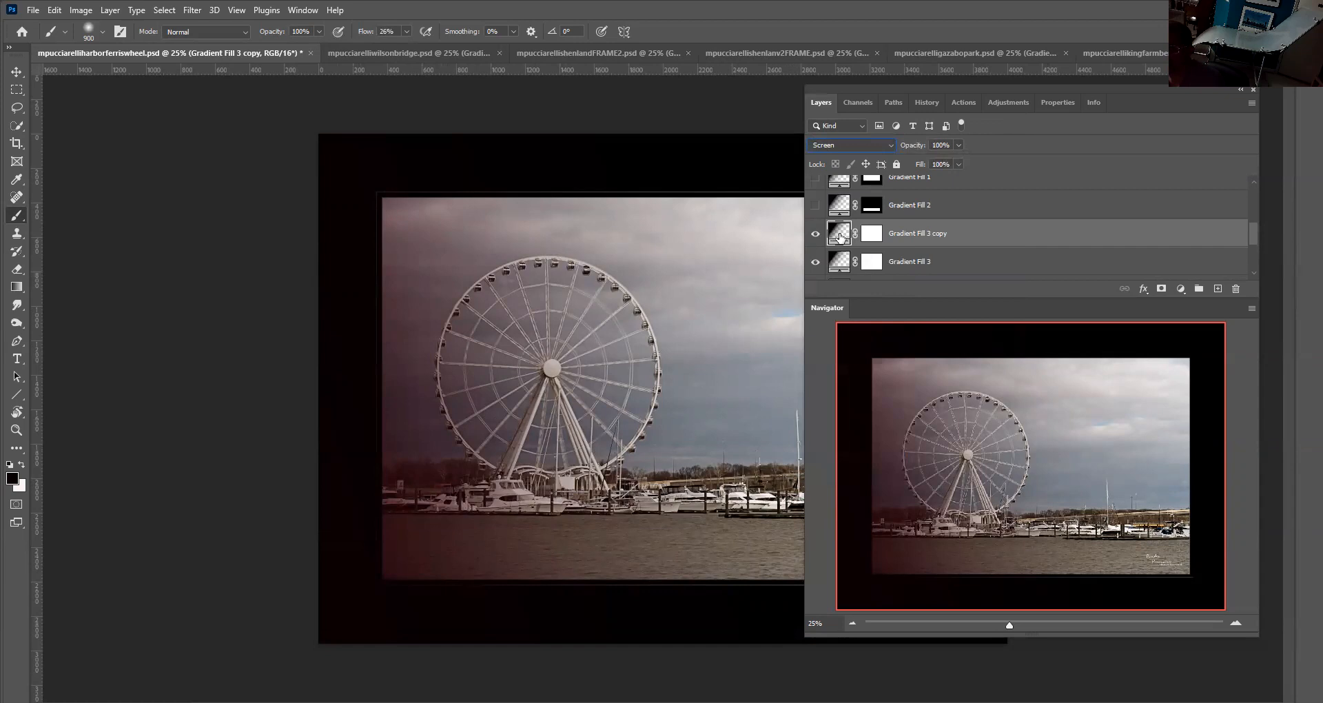
pyautogui.doubleClick(839, 236)
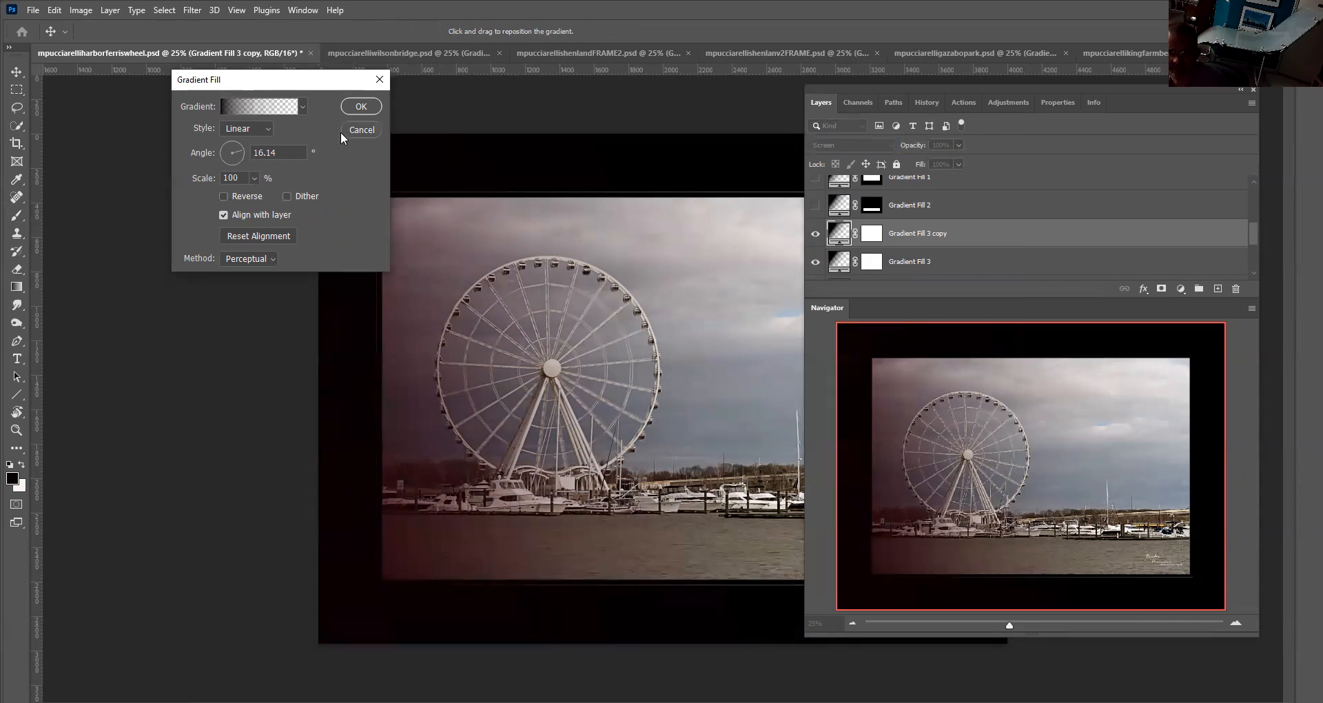
pyautogui.click(358, 130)
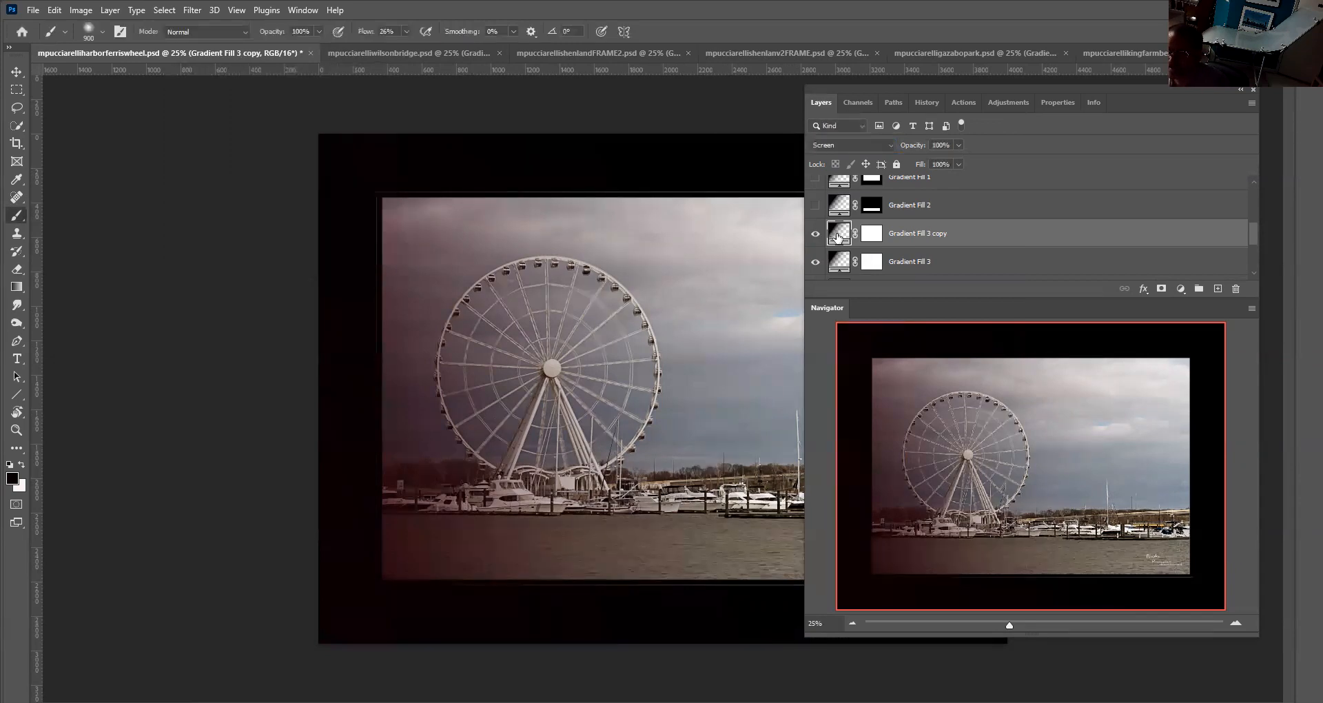